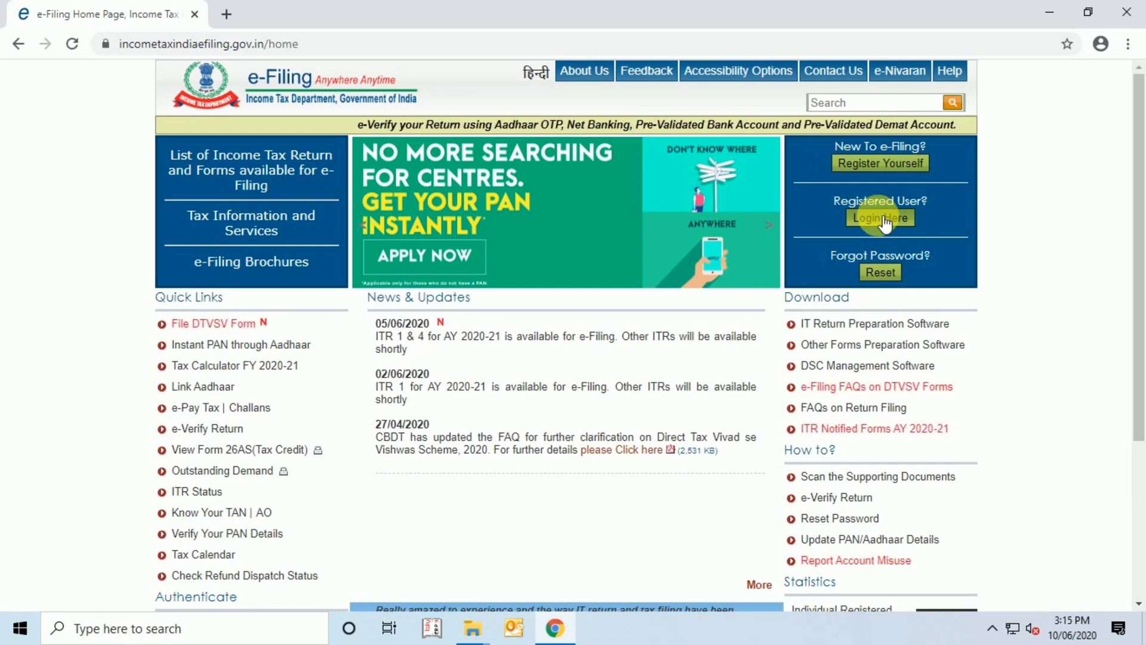
Log in to the e-Filing portal as a registered user with the user ID, account password and captcha code
click(886, 218)
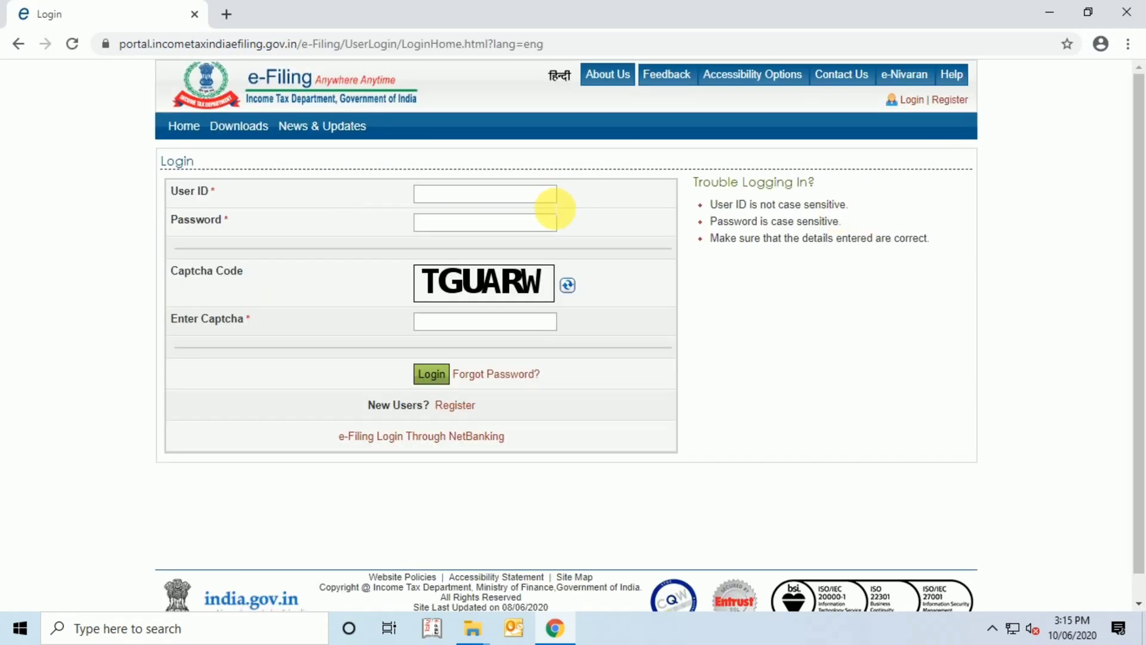
click(498, 198)
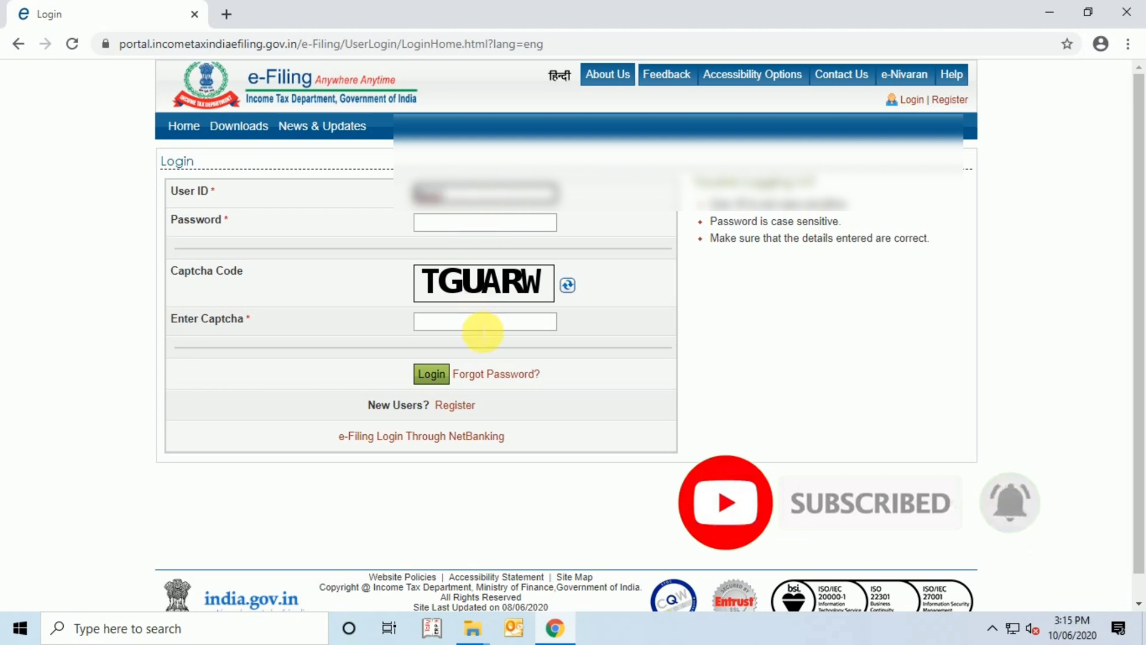
key(Tab)
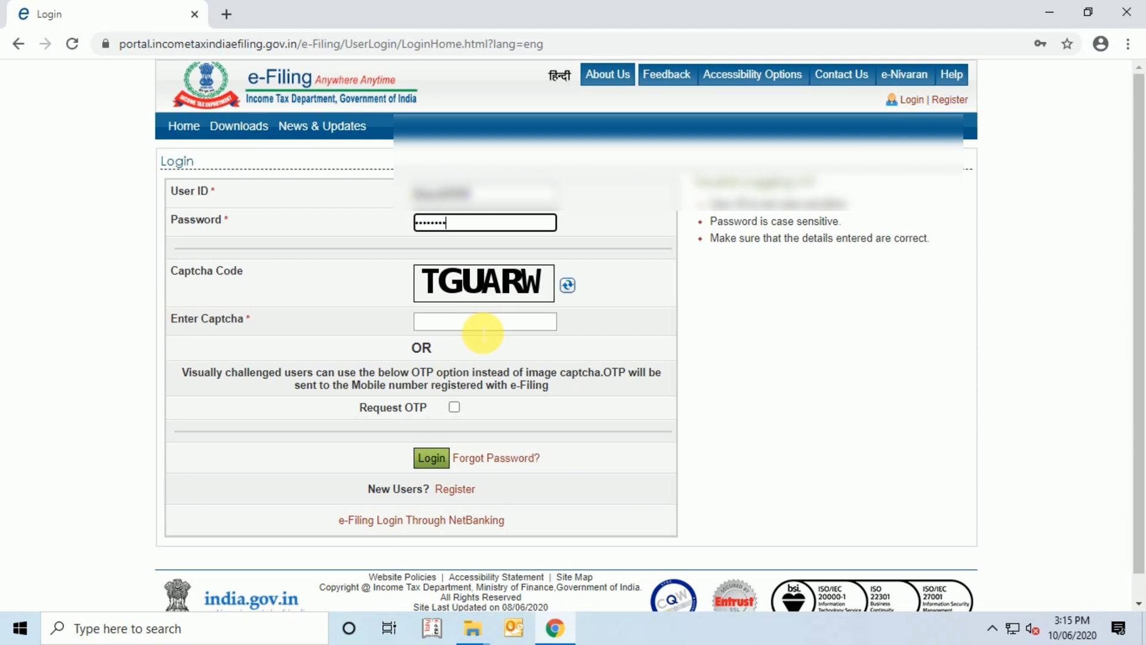
click(484, 322)
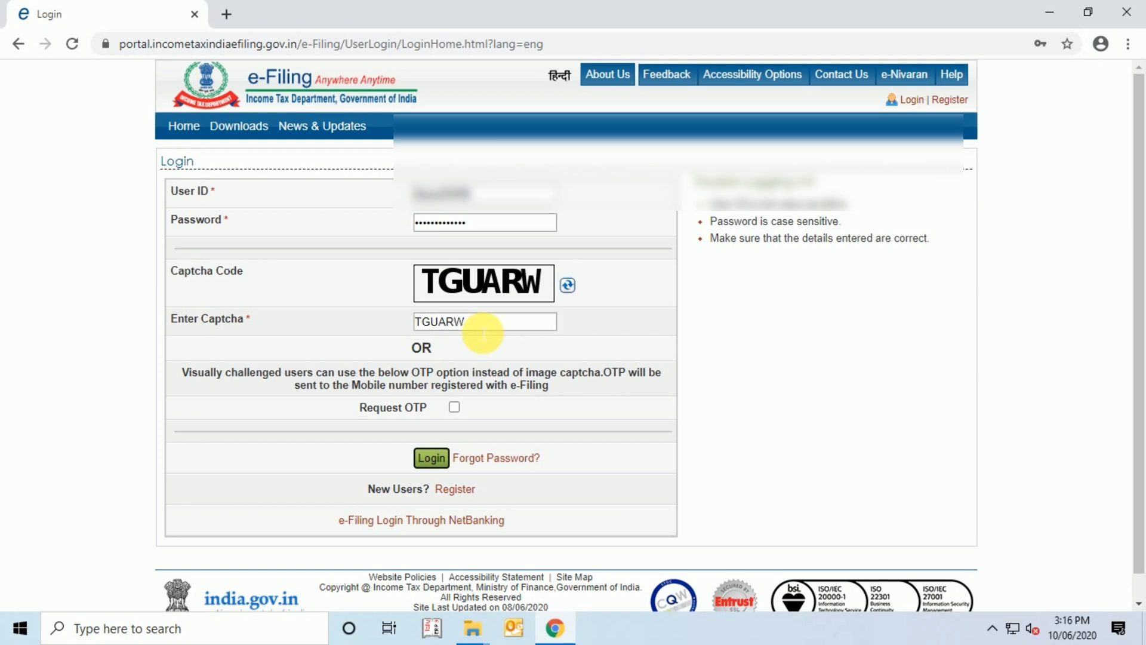
click(431, 458)
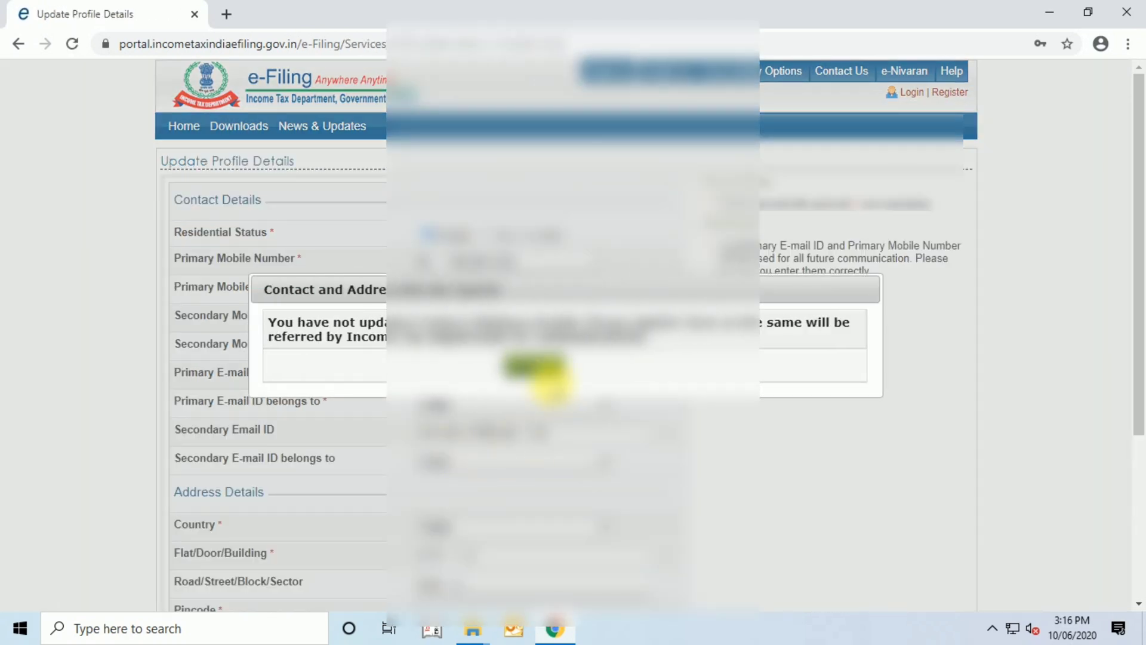
Dismiss the contact and address notice and skip updating the profile details
click(544, 366)
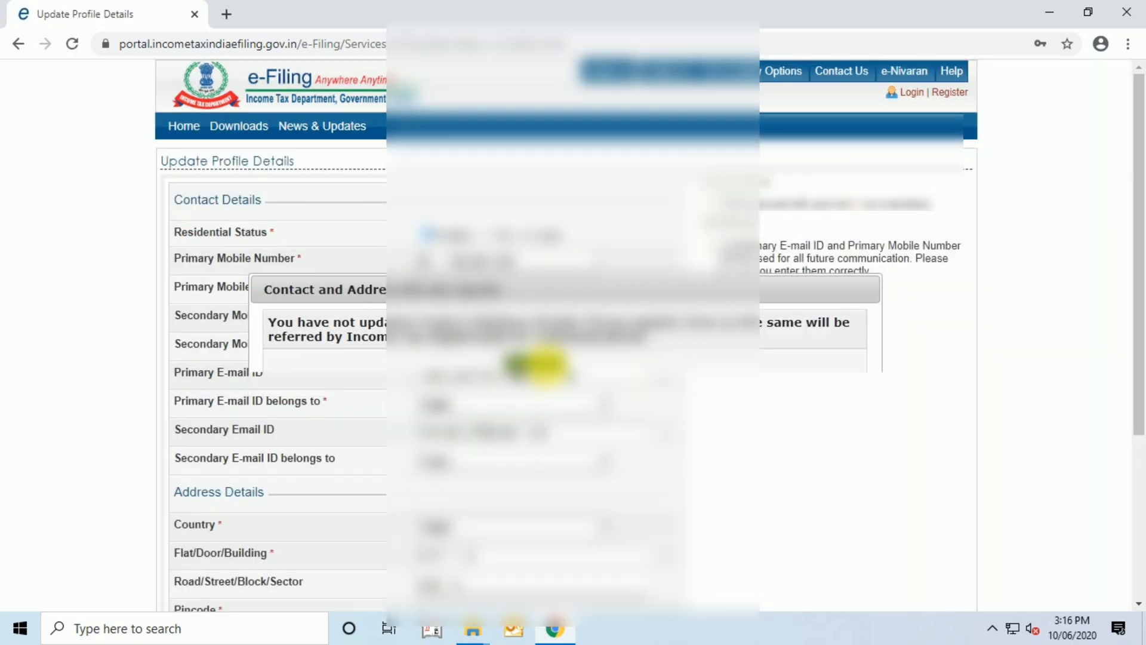
scroll(545, 388, down, 4)
scroll(382, 370, up, 4)
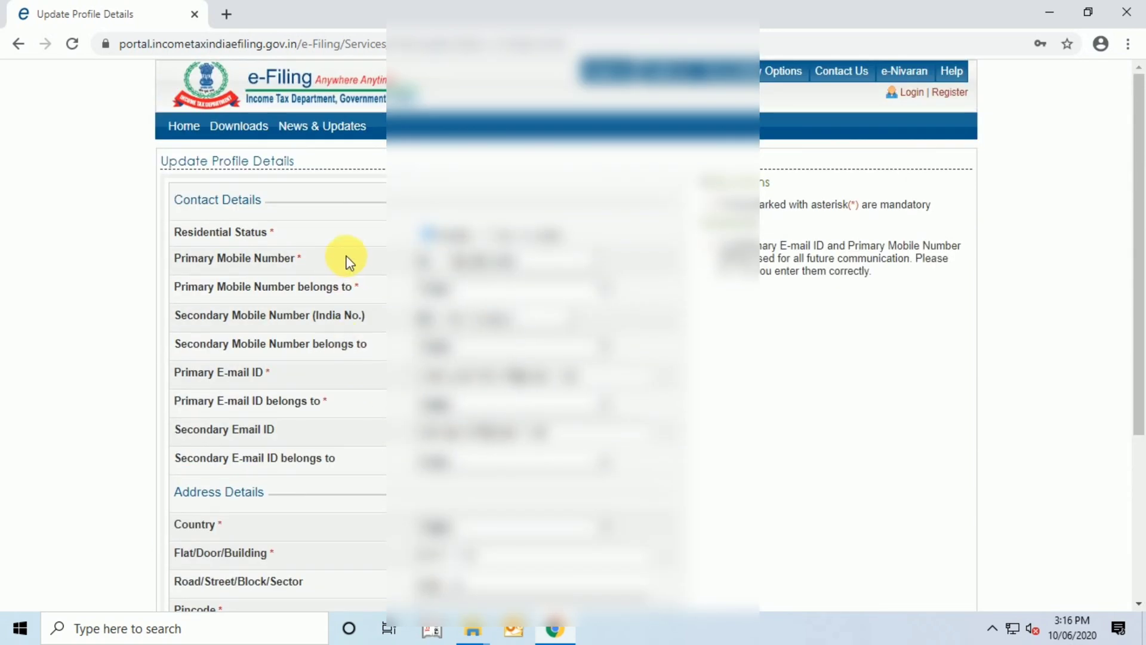
scroll(478, 298, down, 3)
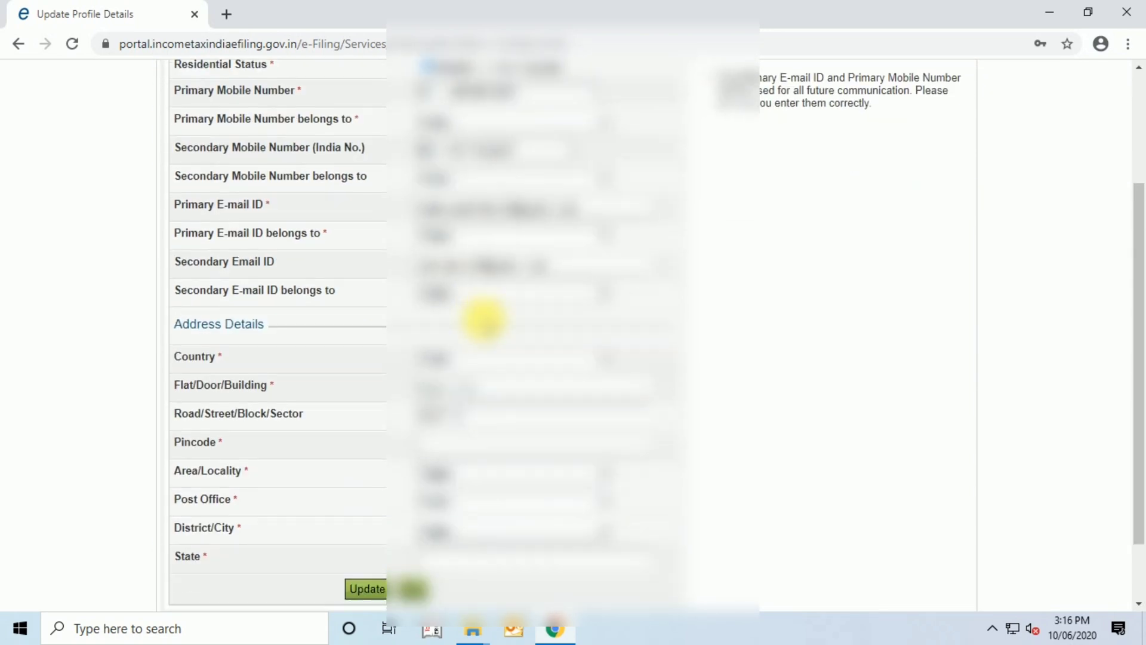
scroll(477, 358, down, 2)
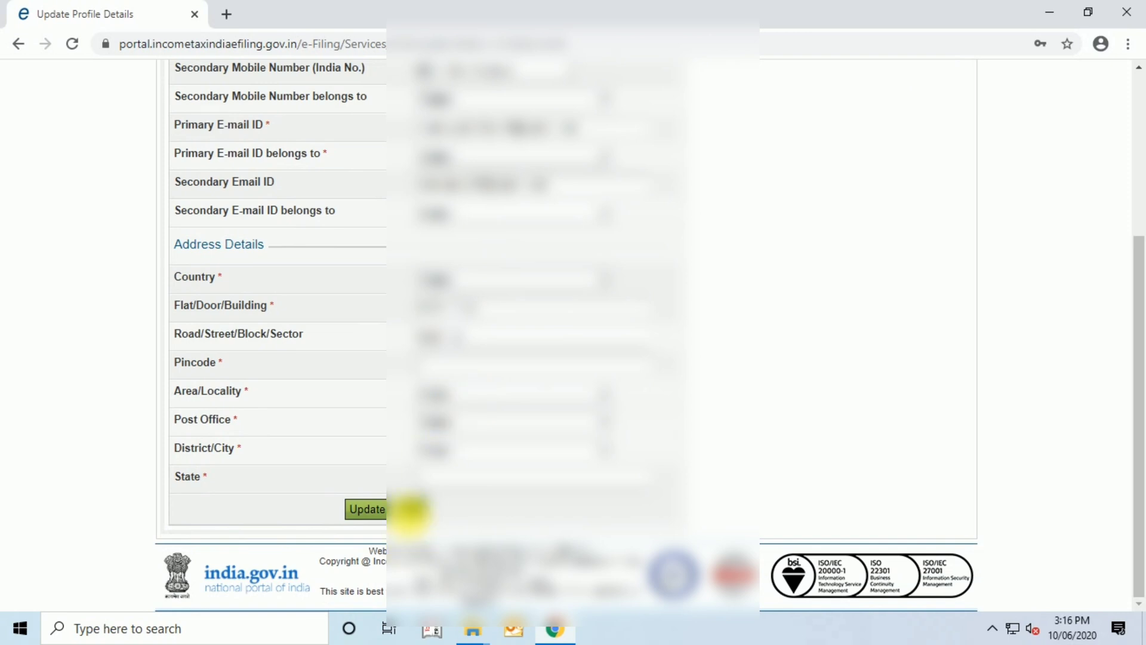
click(413, 511)
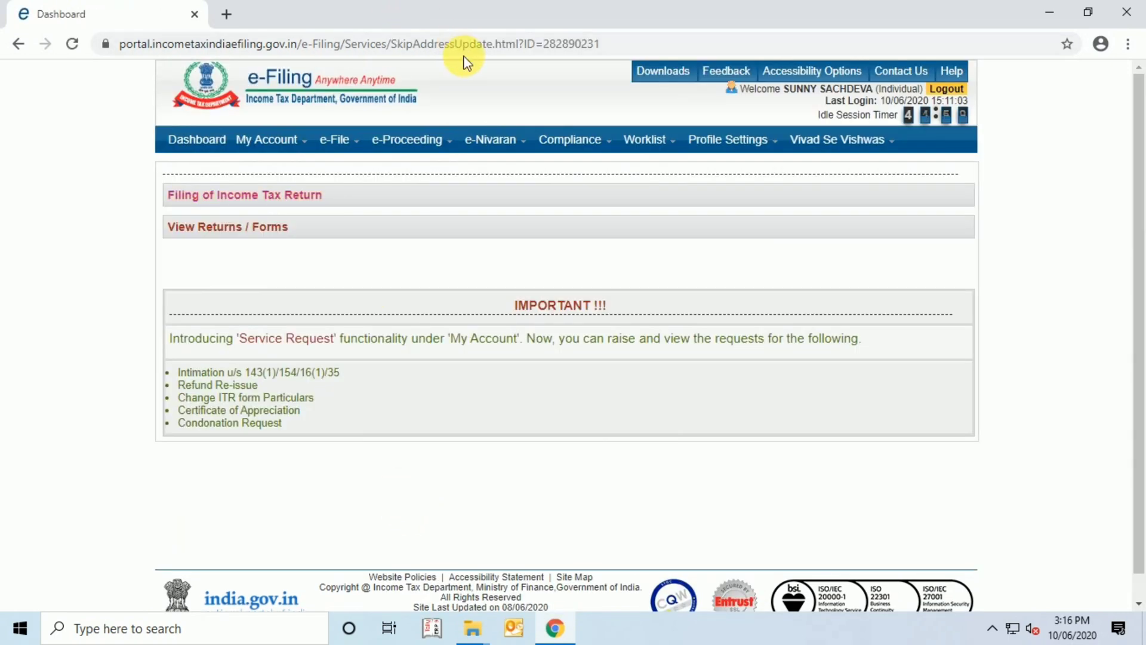
Open the e-filing page for an Income Tax Return
mouse_move(447, 136)
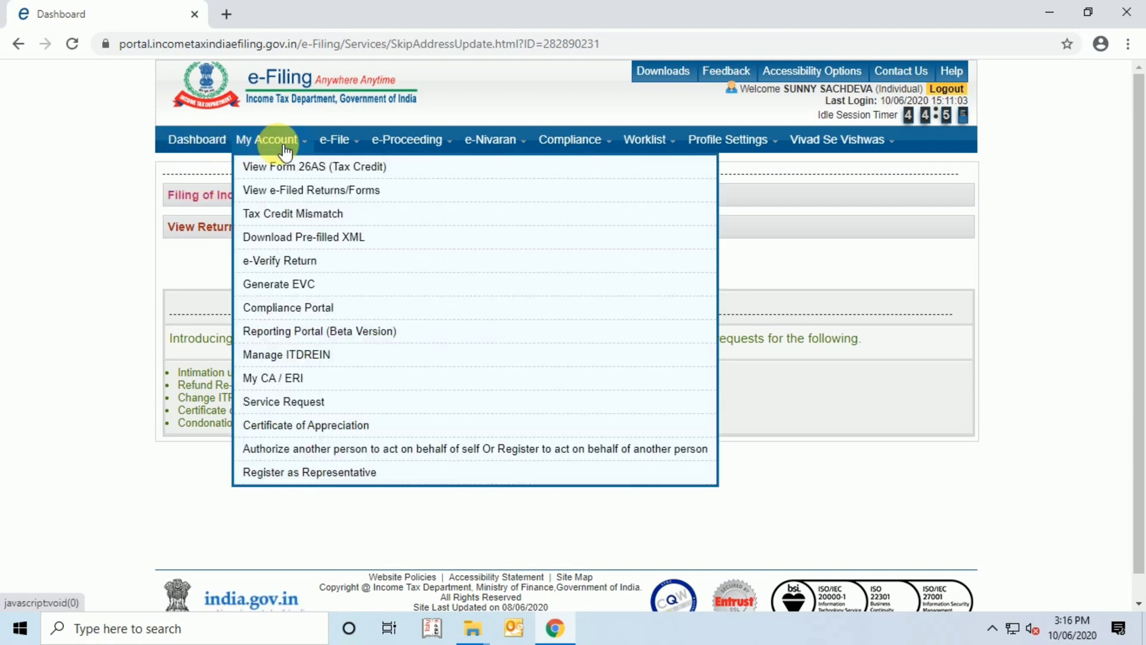
mouse_move(382, 155)
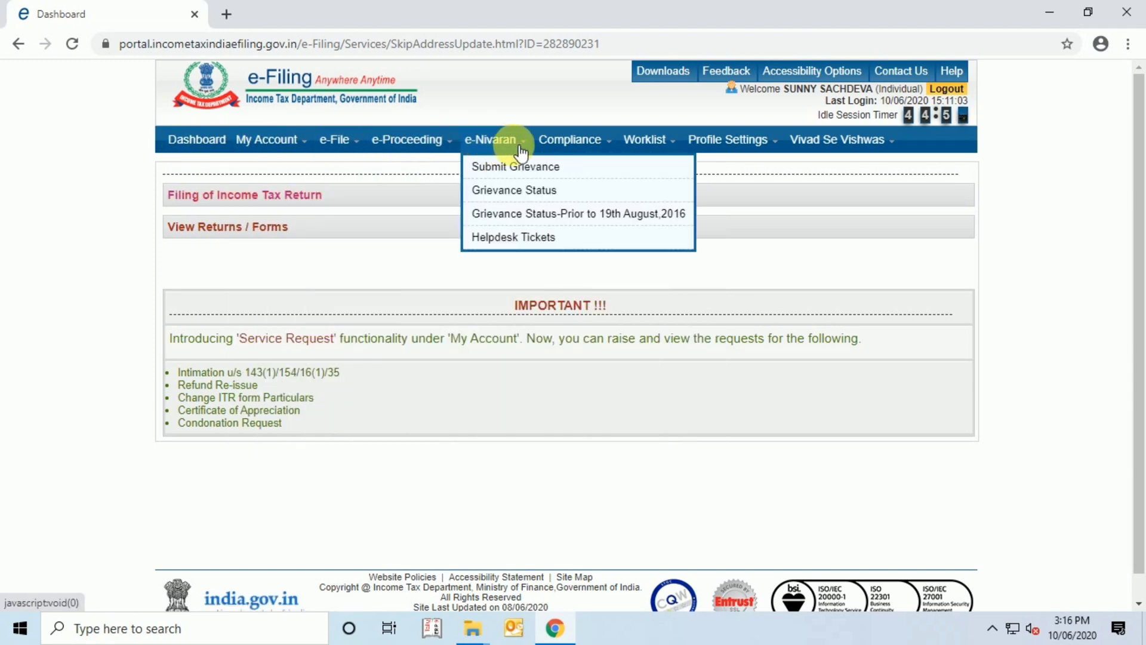
mouse_move(800, 143)
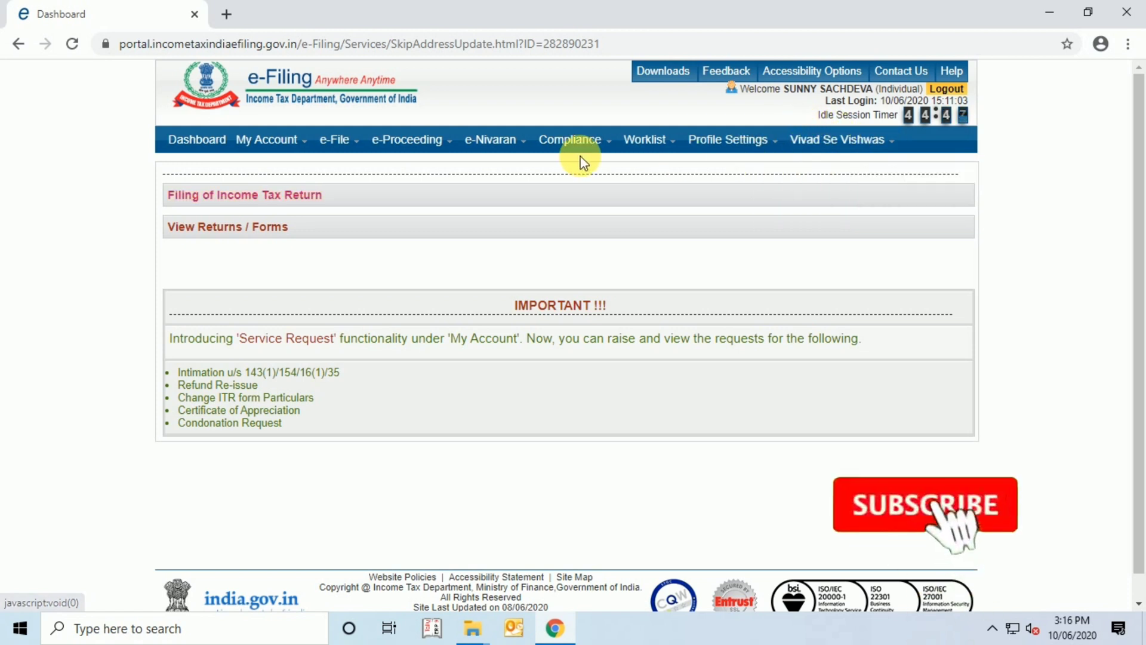
mouse_move(341, 148)
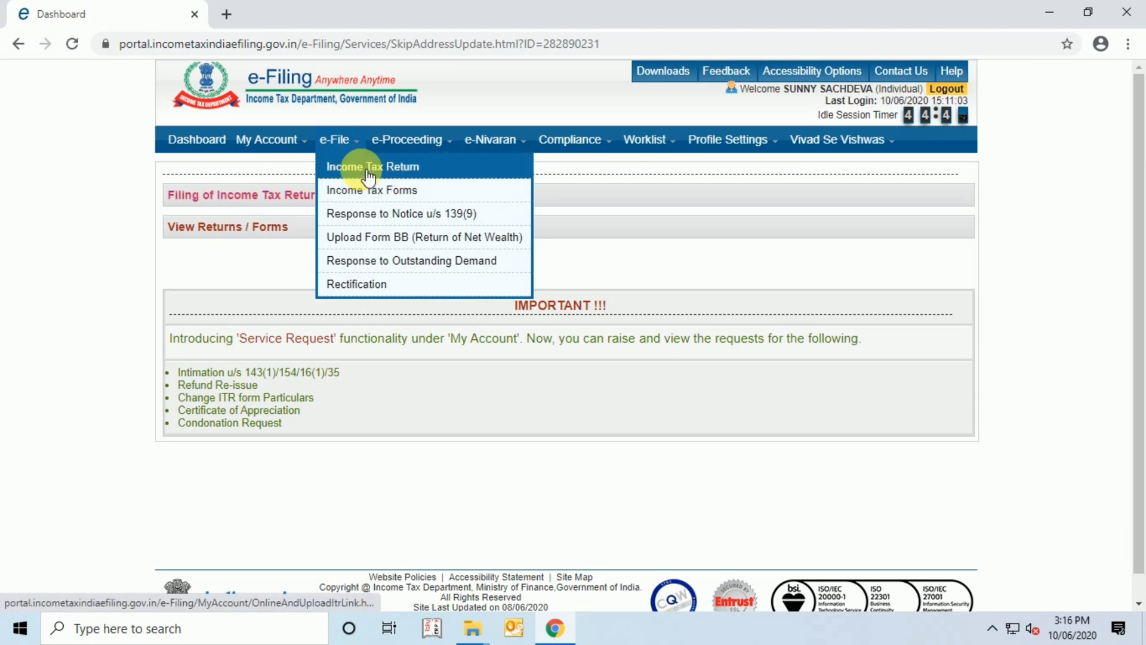
click(359, 166)
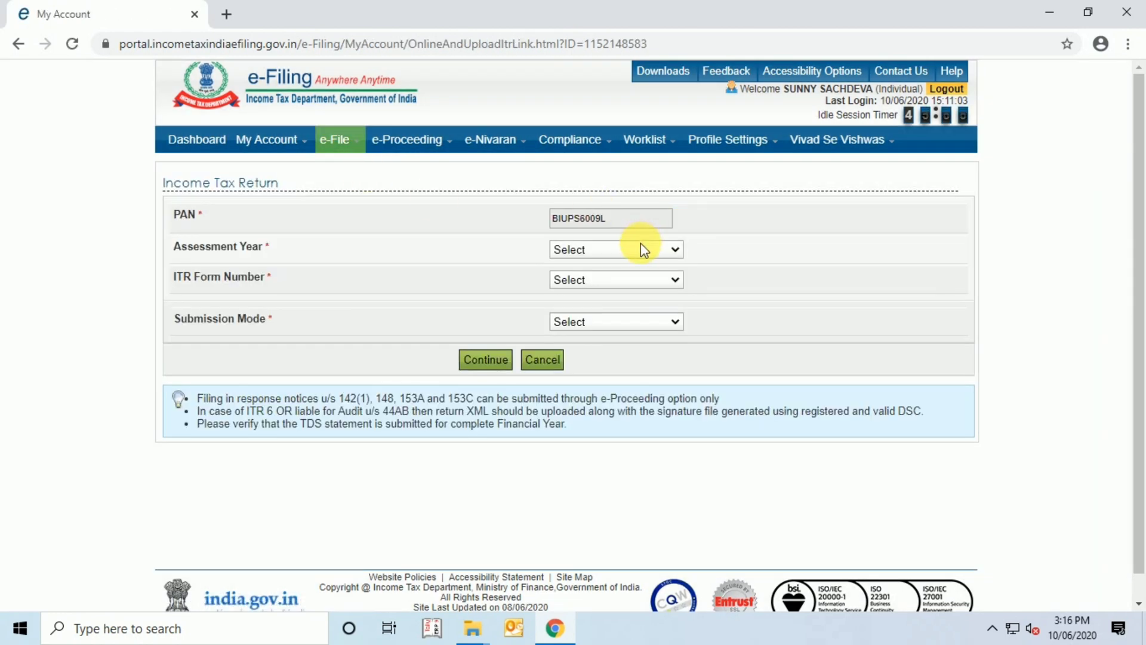
Set the assessment year to 2020-21 and the ITR form number to ITR-4
click(641, 249)
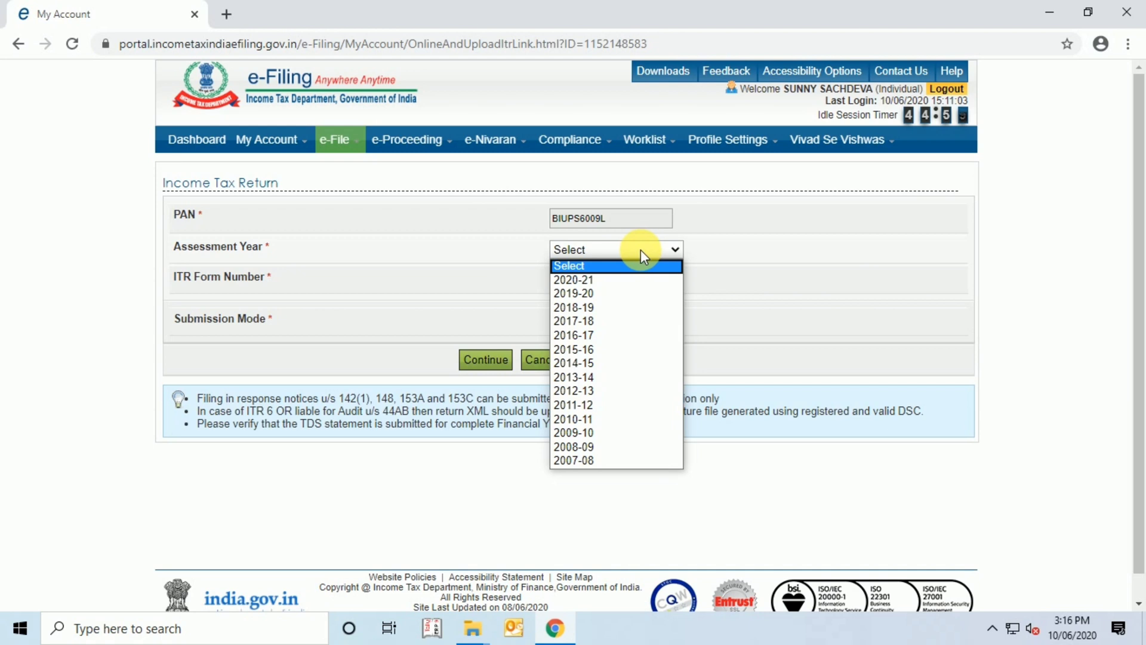
click(620, 280)
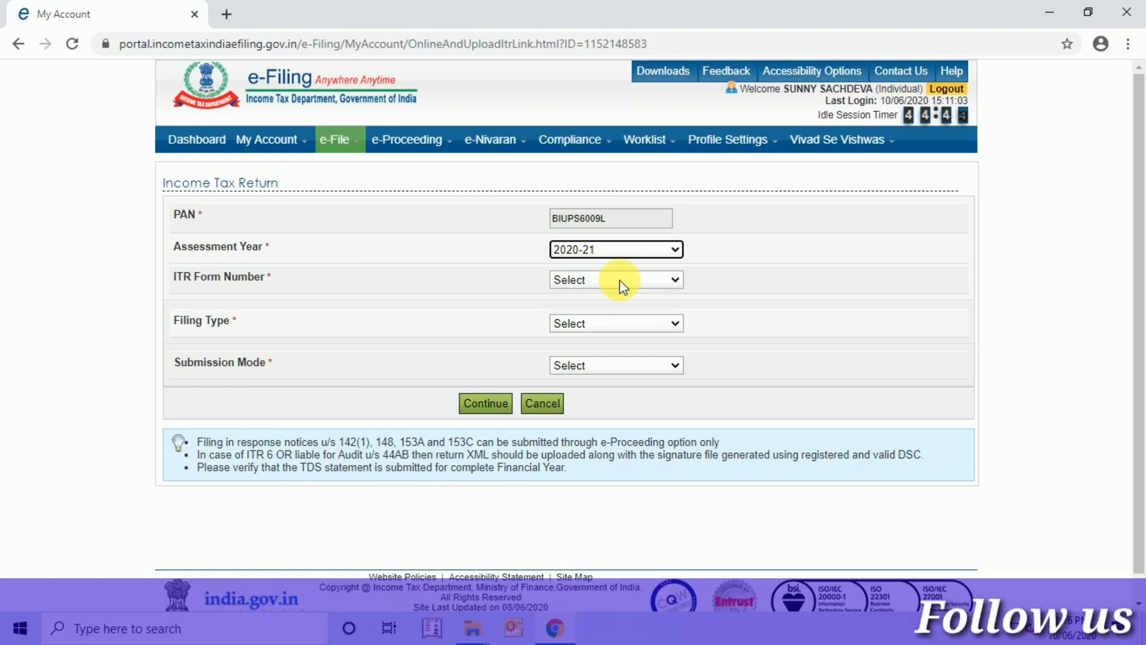
click(658, 253)
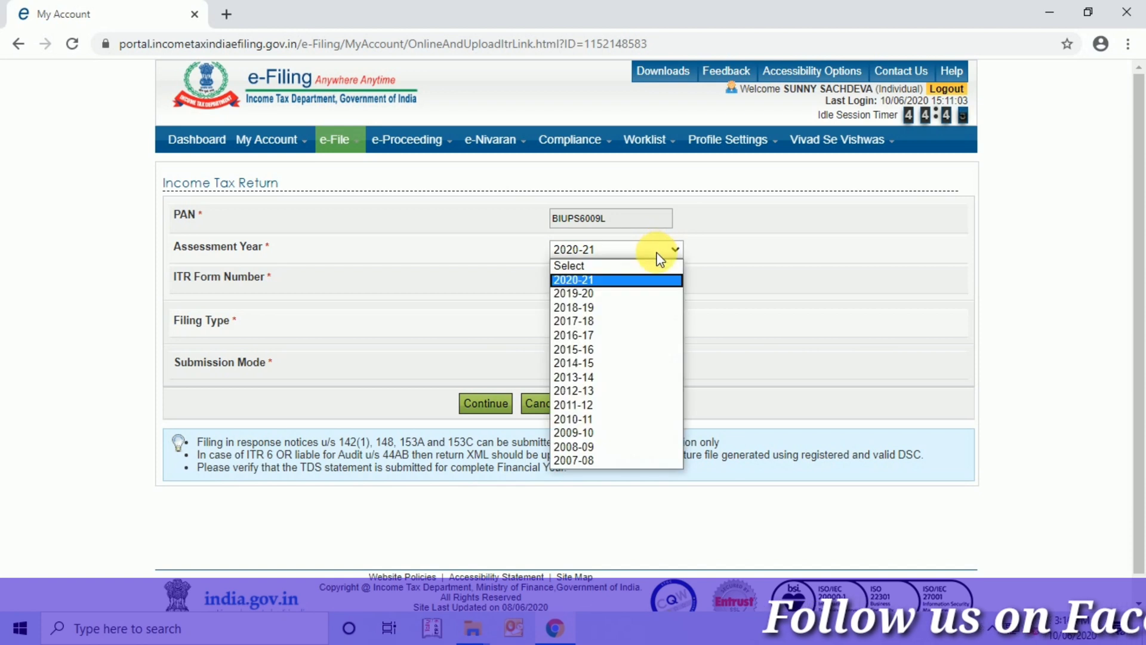
click(634, 285)
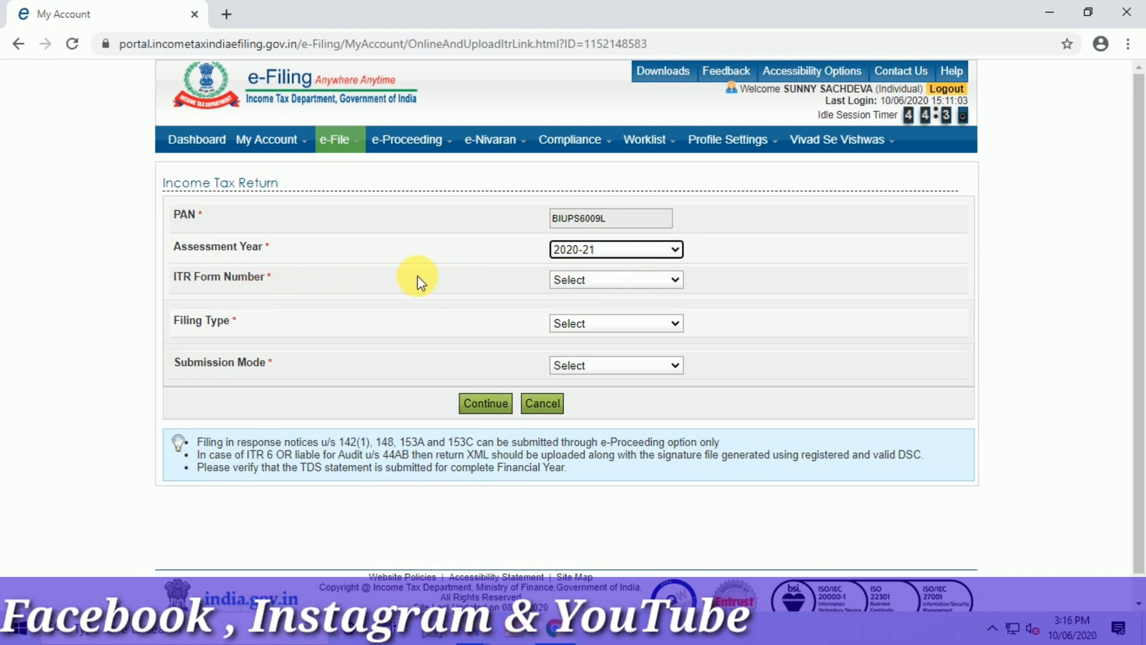
click(597, 279)
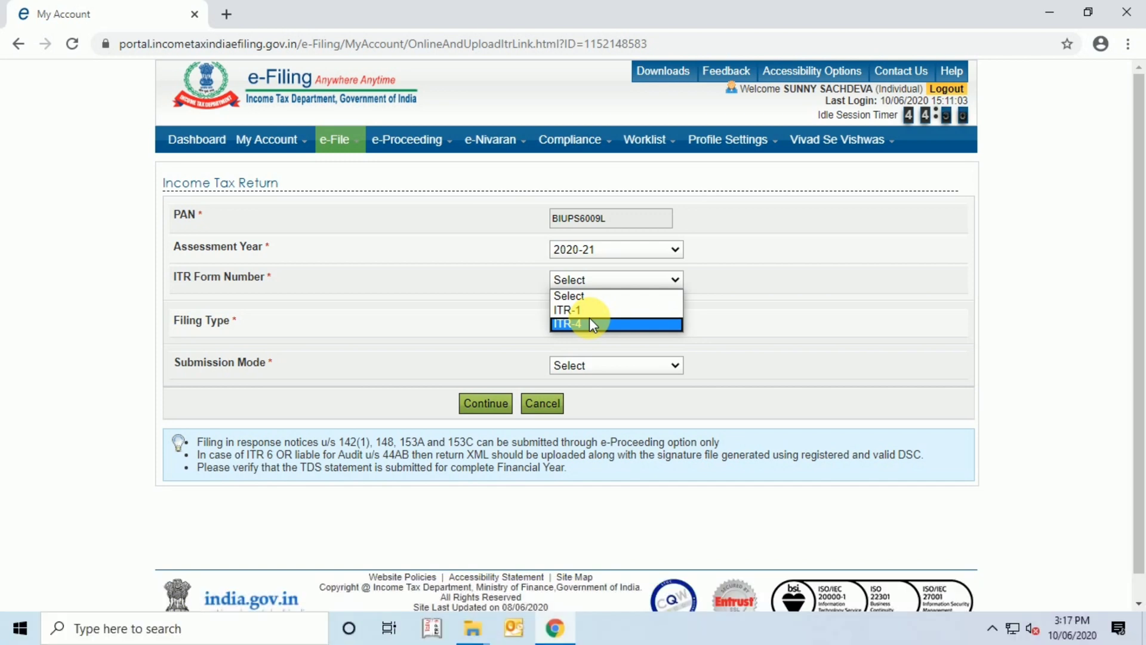
click(591, 324)
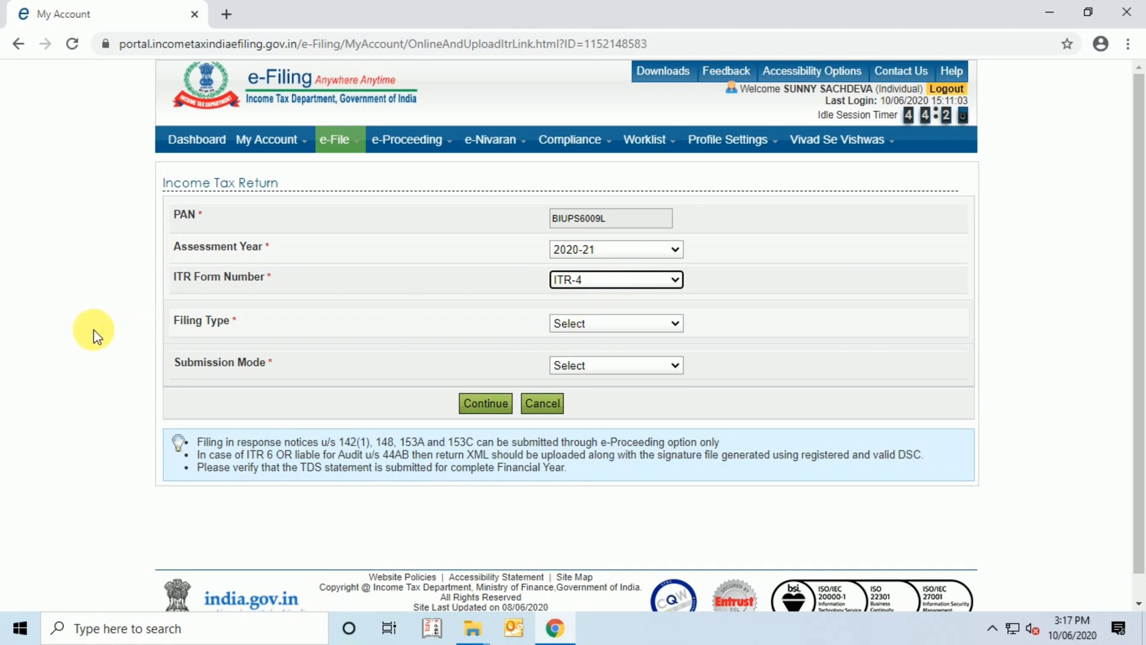
Set the filing type to Original/Revised Return and the submission mode to Prepare and Submit Online
click(572, 323)
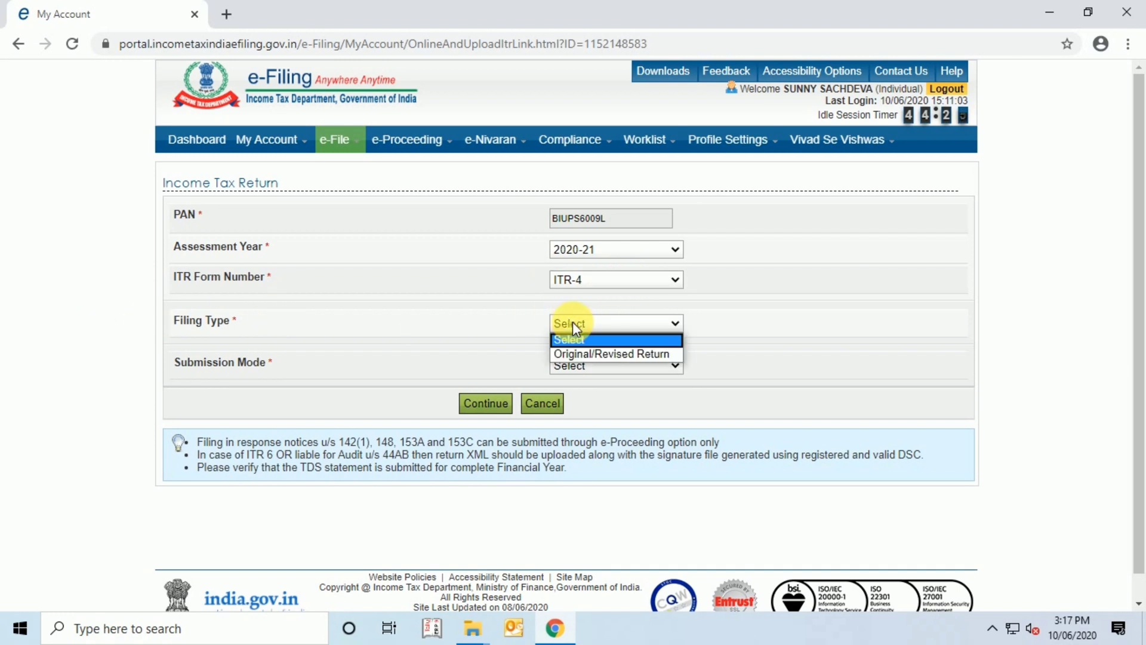
click(568, 353)
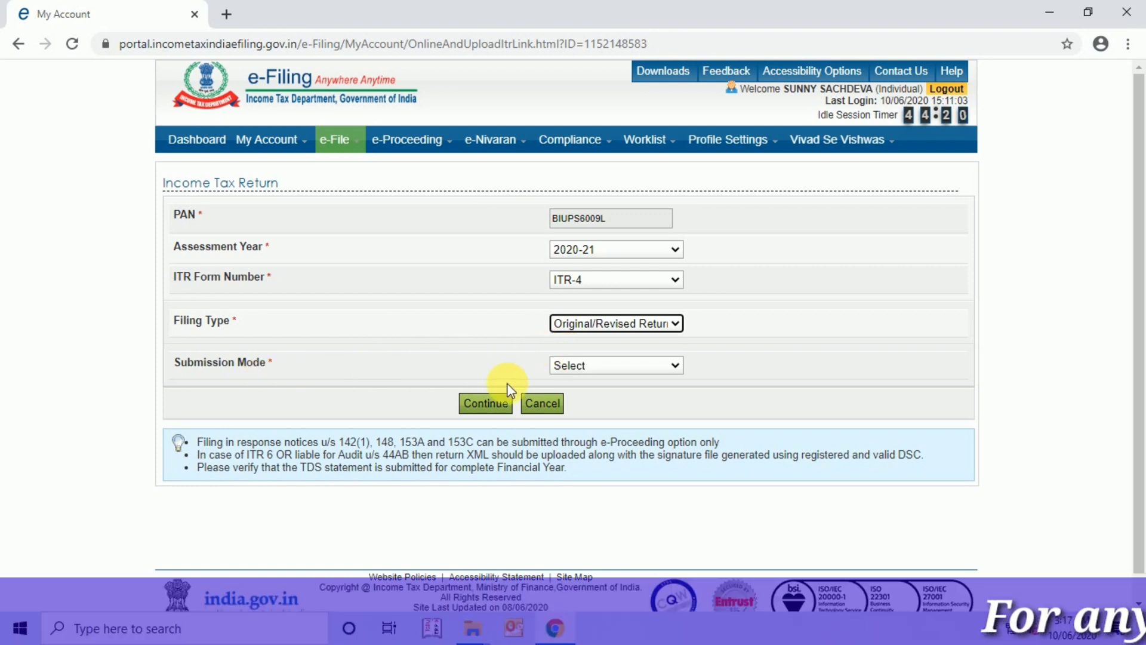
click(591, 366)
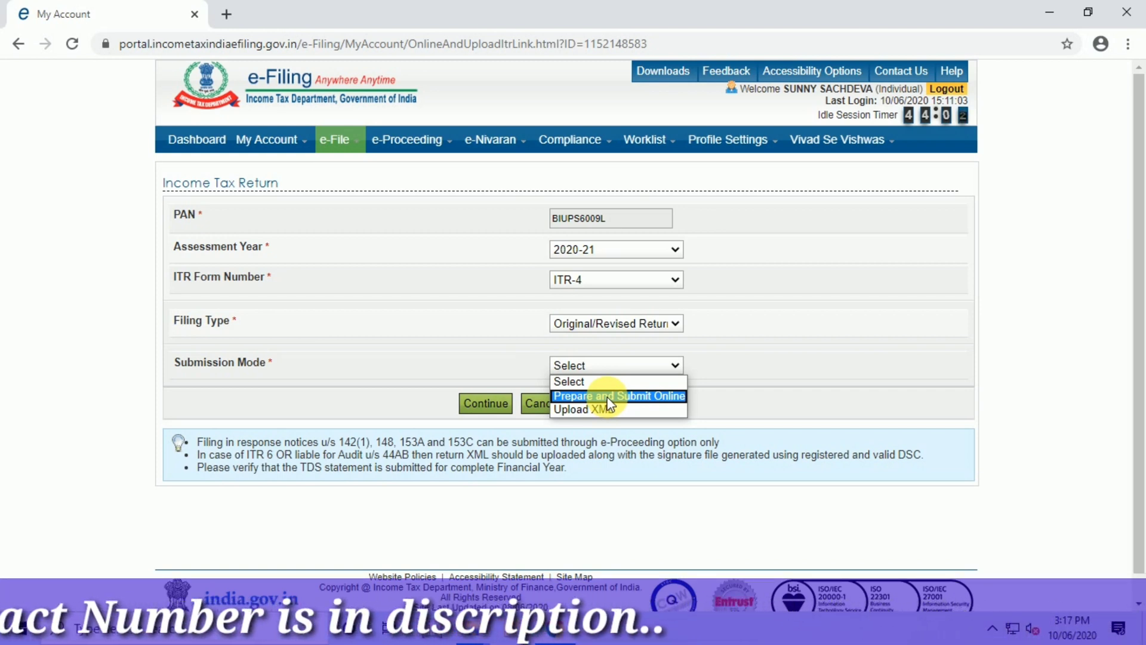
click(610, 396)
Choose the Union Bank of India account for refund credit and accept the prefill consent to open the ITR-4 form
scroll(610, 396, down, 3)
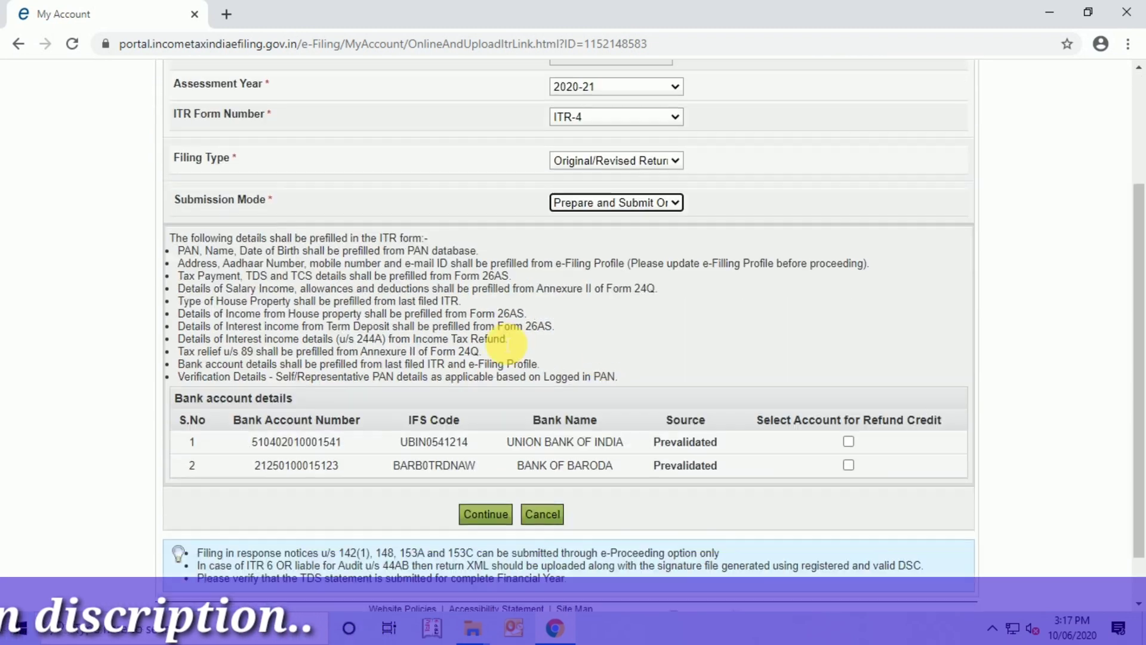
scroll(432, 235, down, 1)
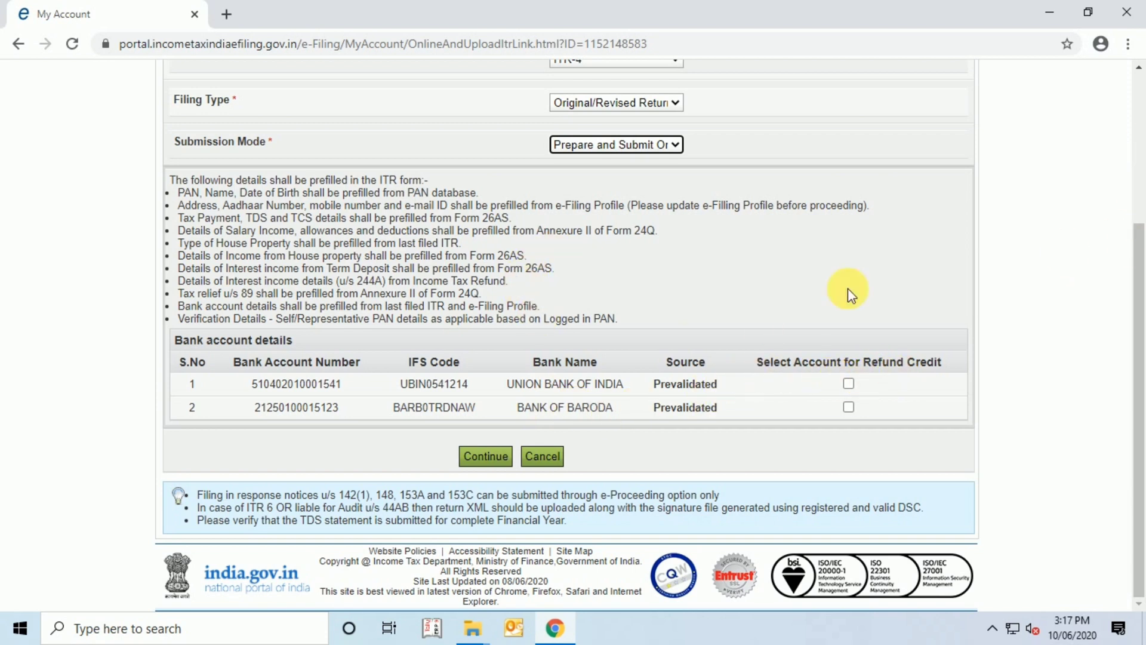
click(848, 383)
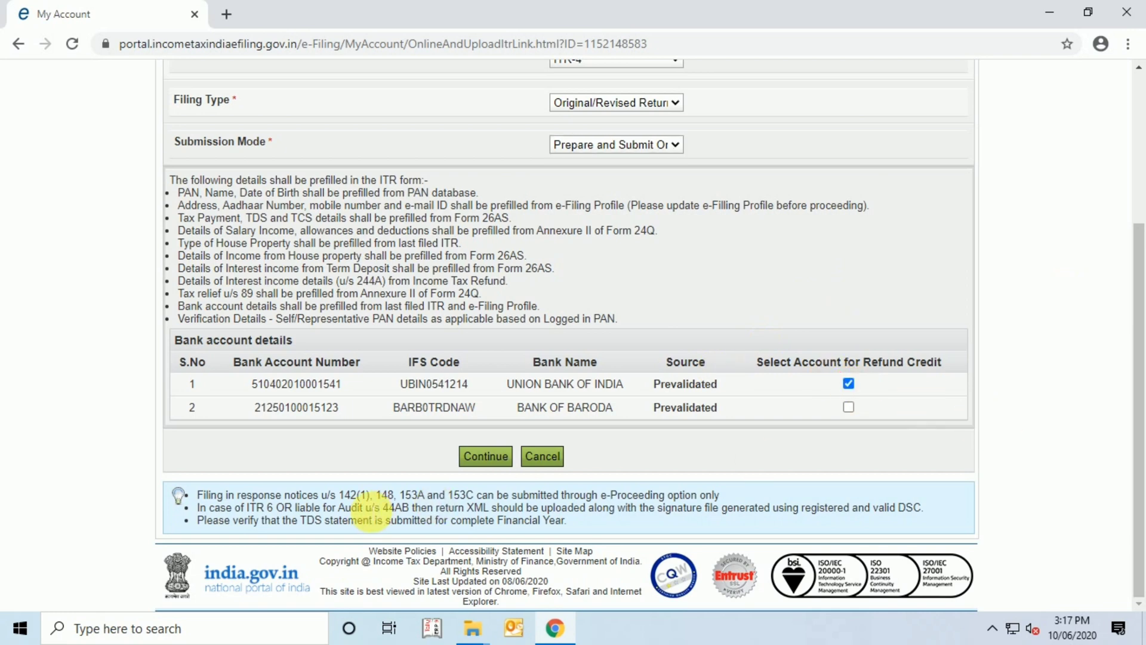
click(483, 457)
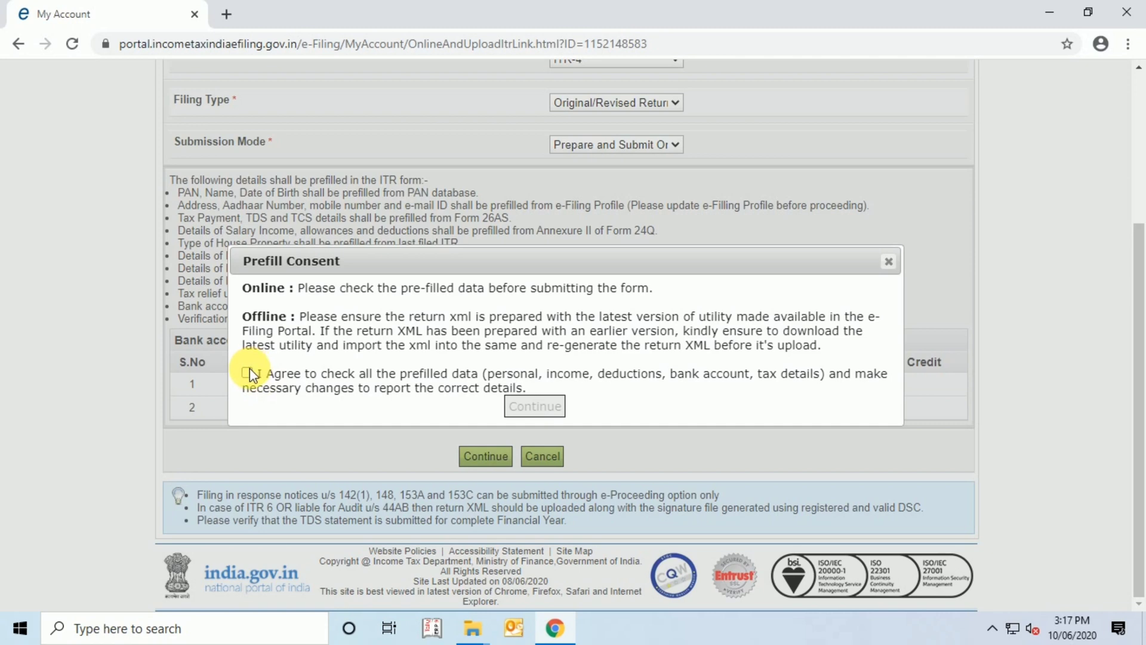
click(247, 372)
click(534, 406)
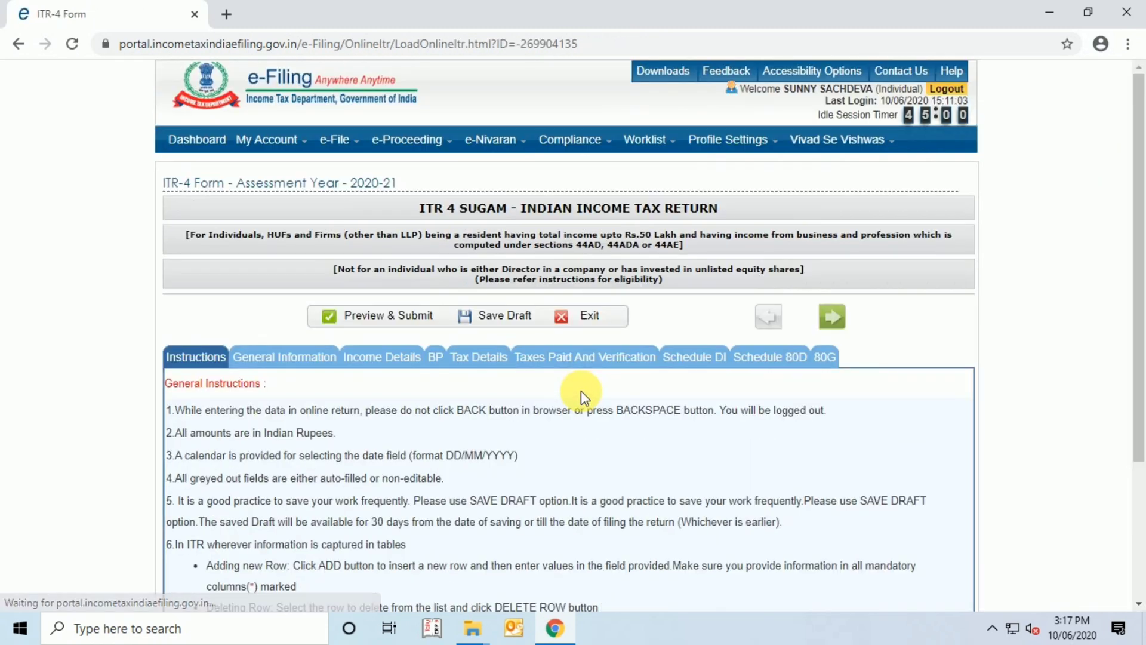
Look through the ITR-4 general instructions and try to preview and submit the return
scroll(597, 388, down, 1)
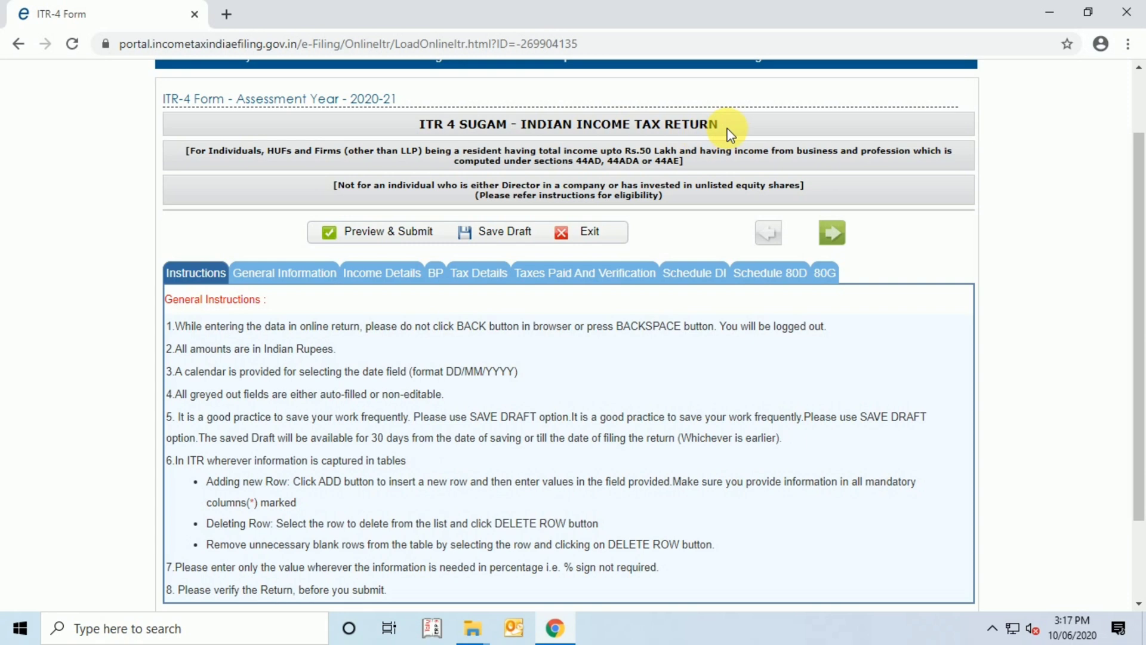
scroll(704, 160, down, 2)
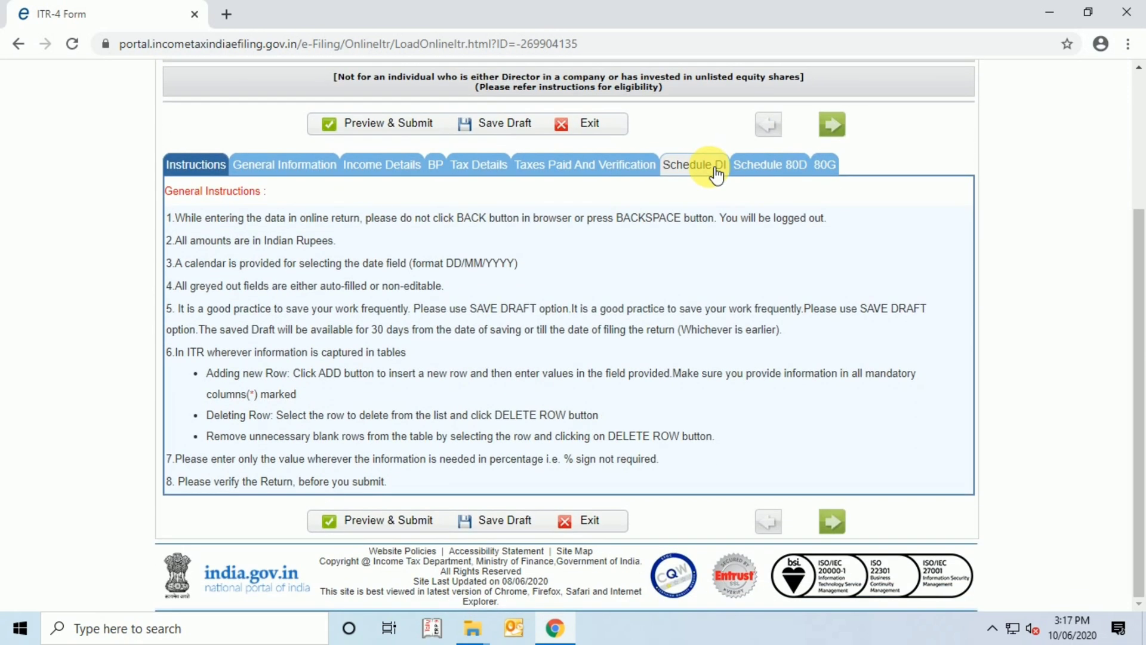
click(414, 530)
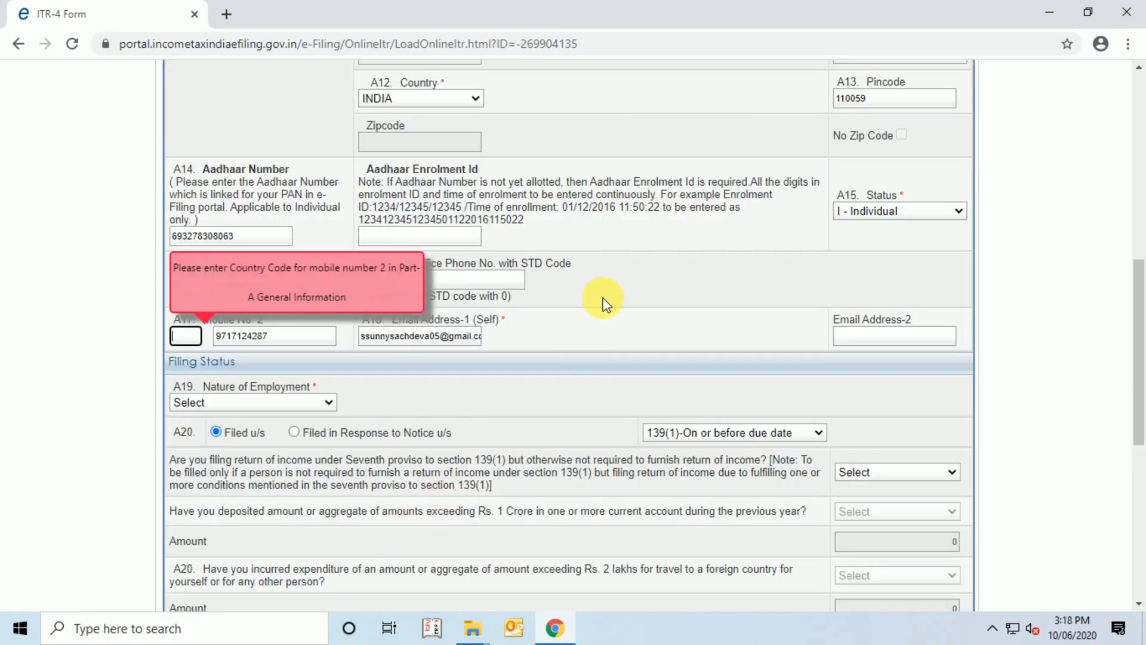
Return to the beginning of the form's General Information section to view the taxpayer's prefilled personal details
scroll(604, 305, up, 5)
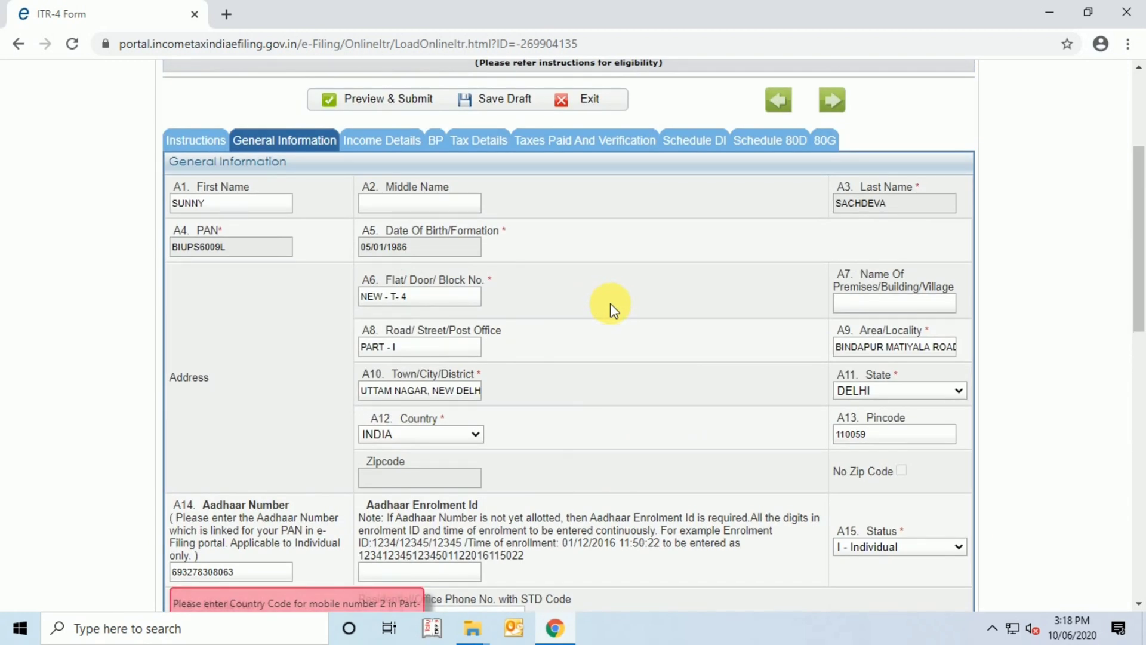
click(210, 148)
scroll(281, 210, up, 10)
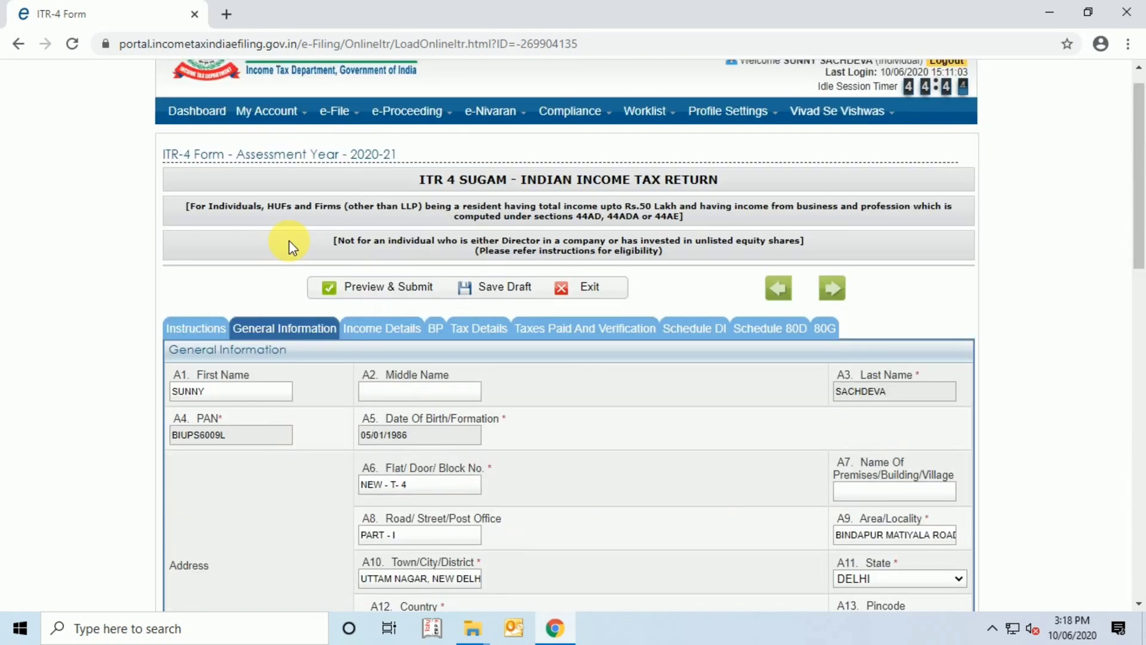
scroll(288, 240, up, 1)
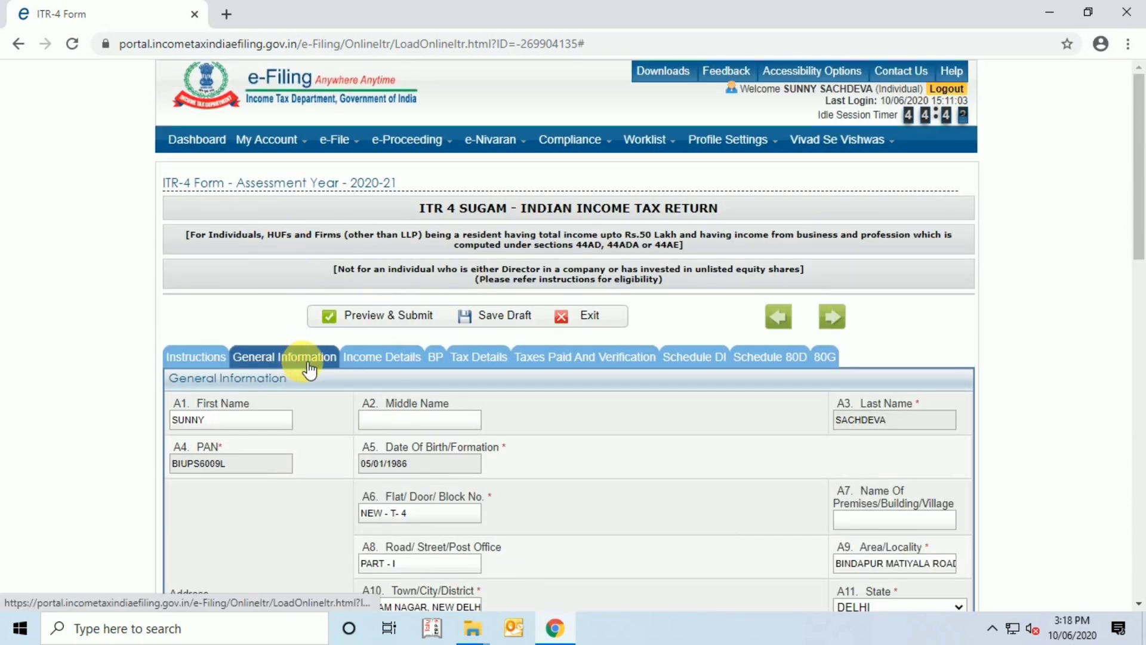
Set the section the return is filed under, in Filing Status, to 139(1)-On or before due date
scroll(307, 366, down, 3)
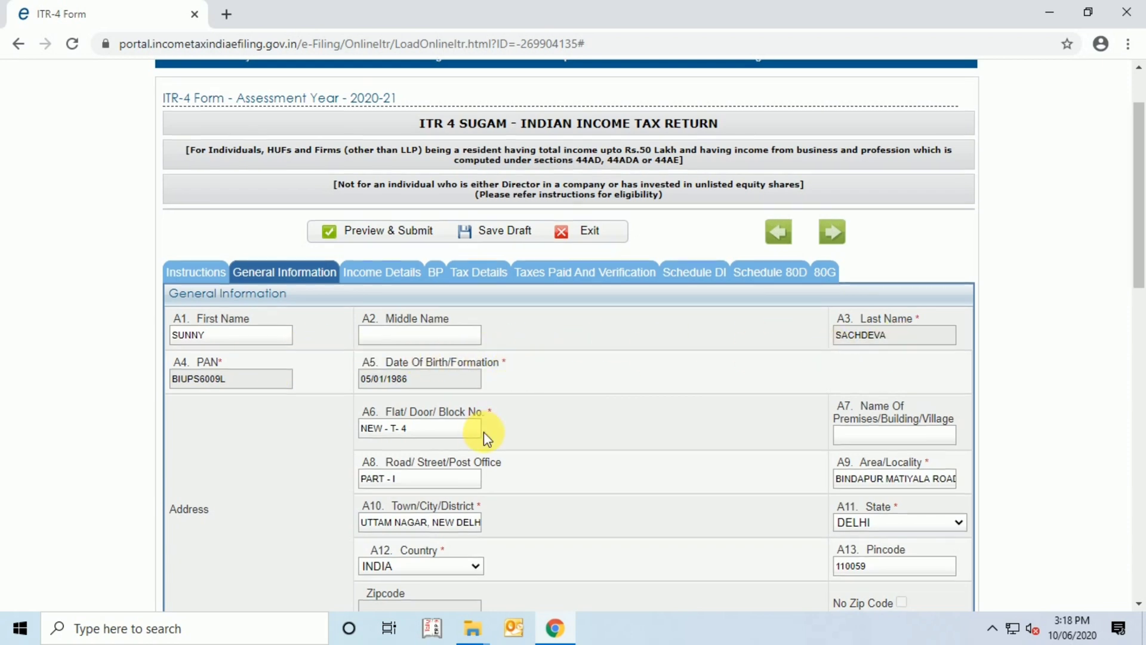
scroll(482, 433, down, 5)
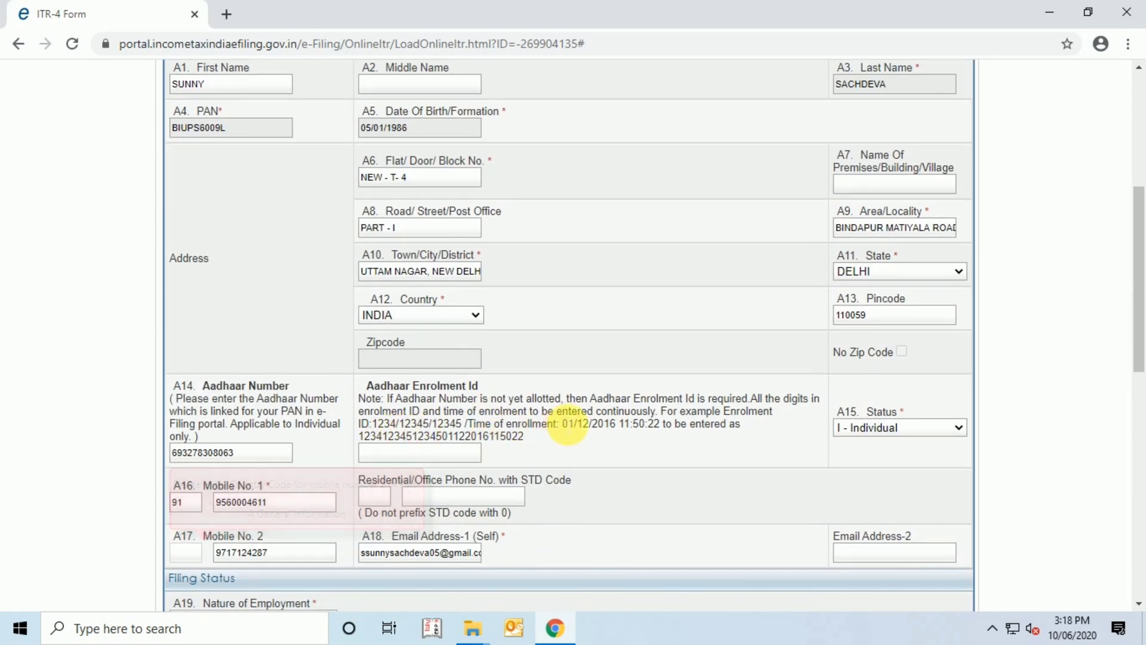
scroll(564, 411, down, 3)
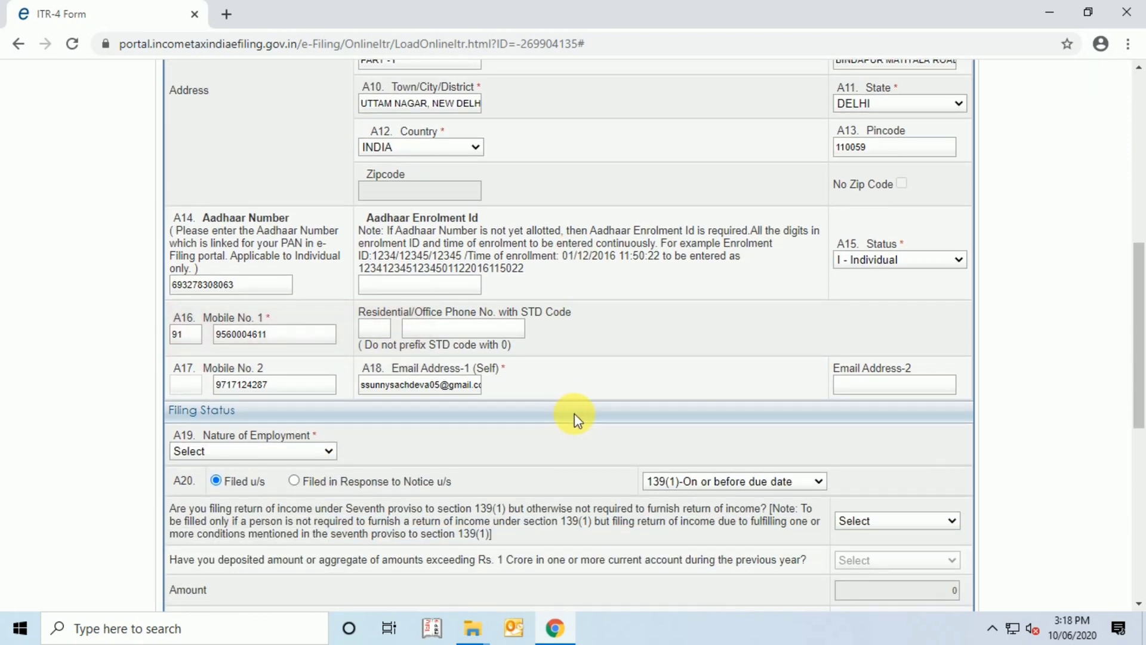
scroll(589, 418, down, 3)
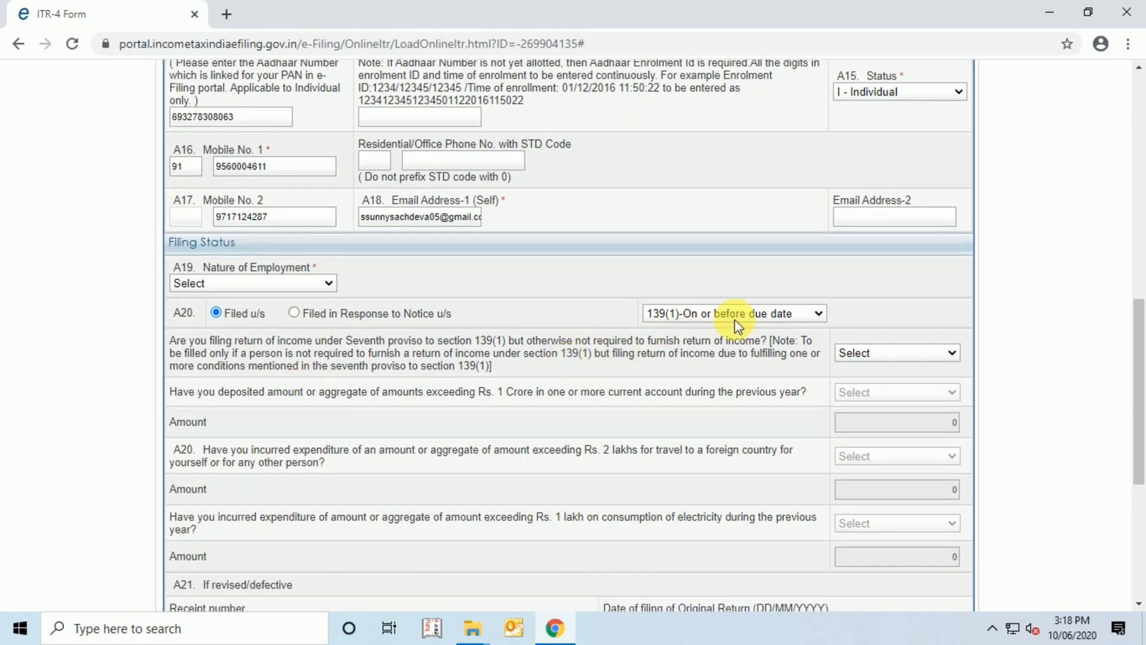
click(769, 314)
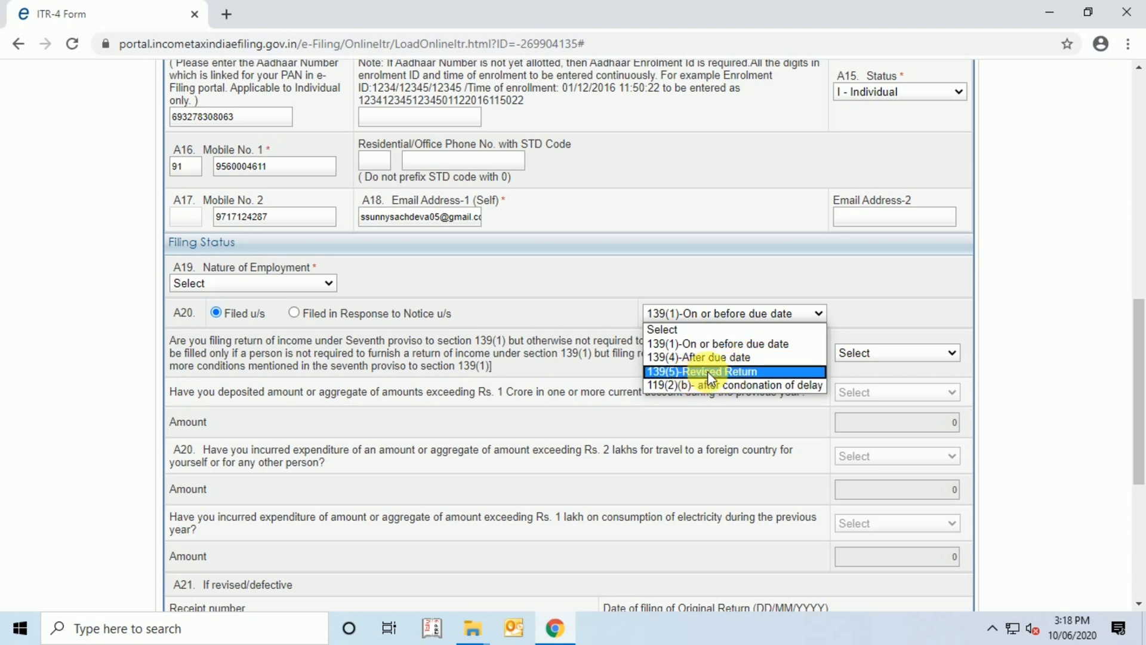
click(744, 346)
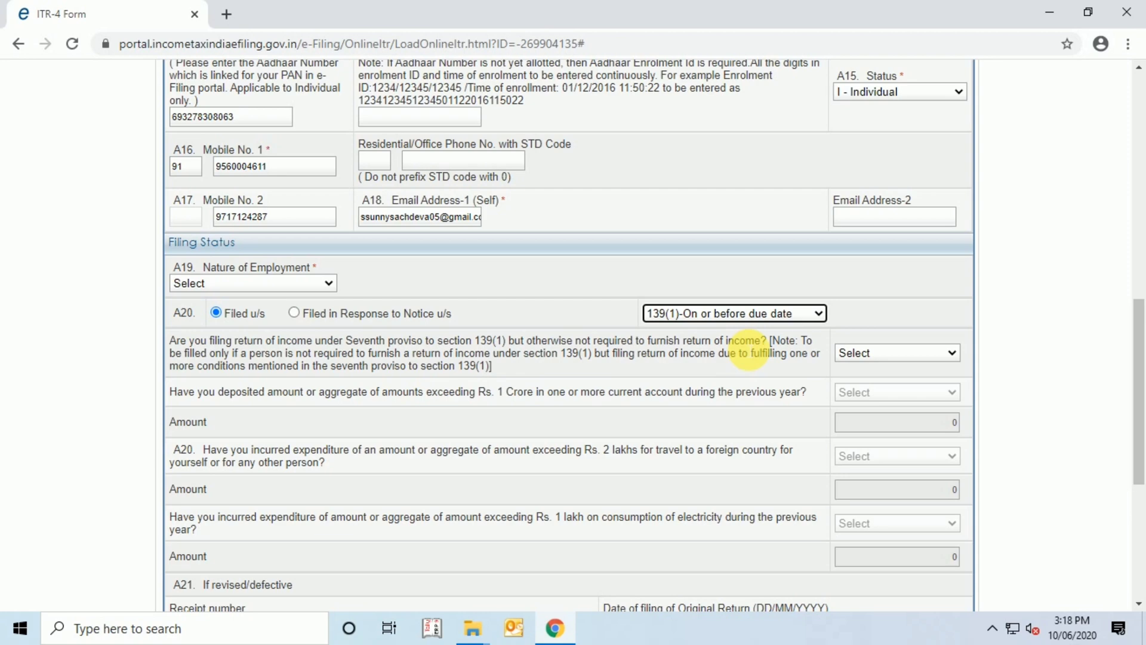
Check the remaining General Information fields and open the BP schedule at the section 44AD presumptive business income computation
scroll(639, 276, down, 5)
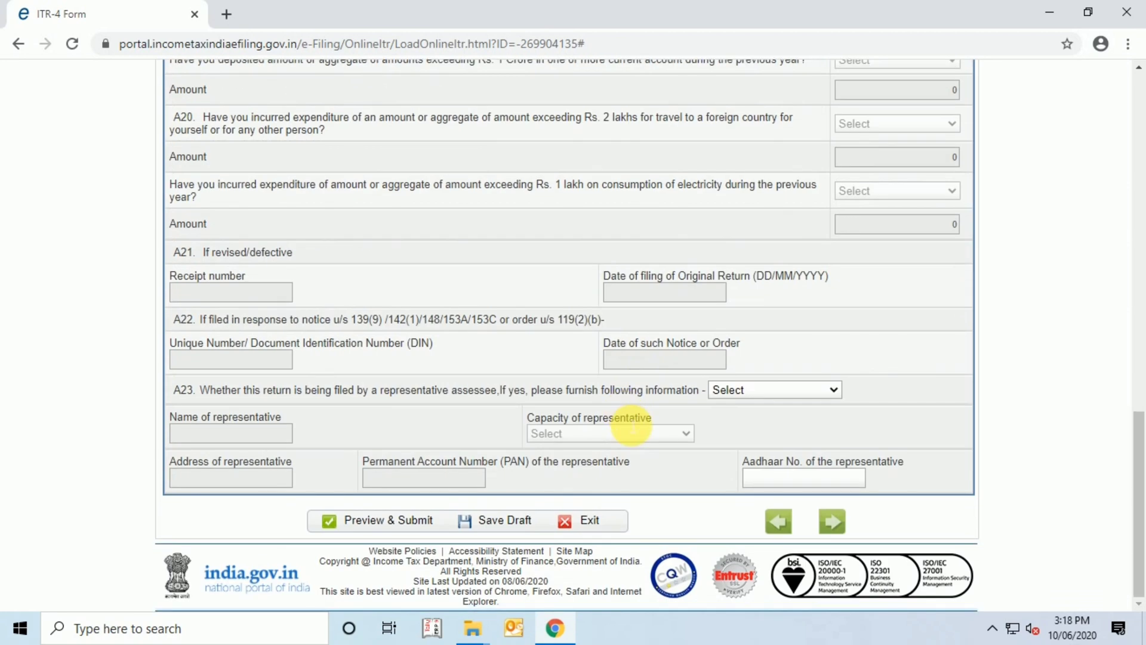
scroll(622, 422, up, 8)
scroll(615, 426, up, 8)
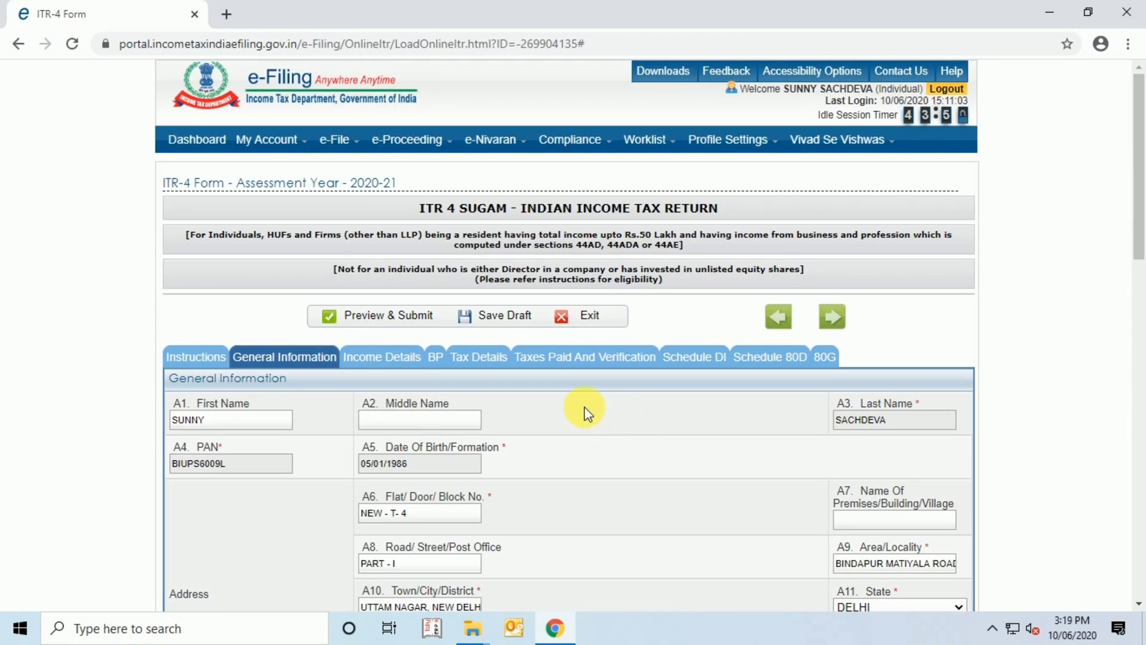
click(435, 358)
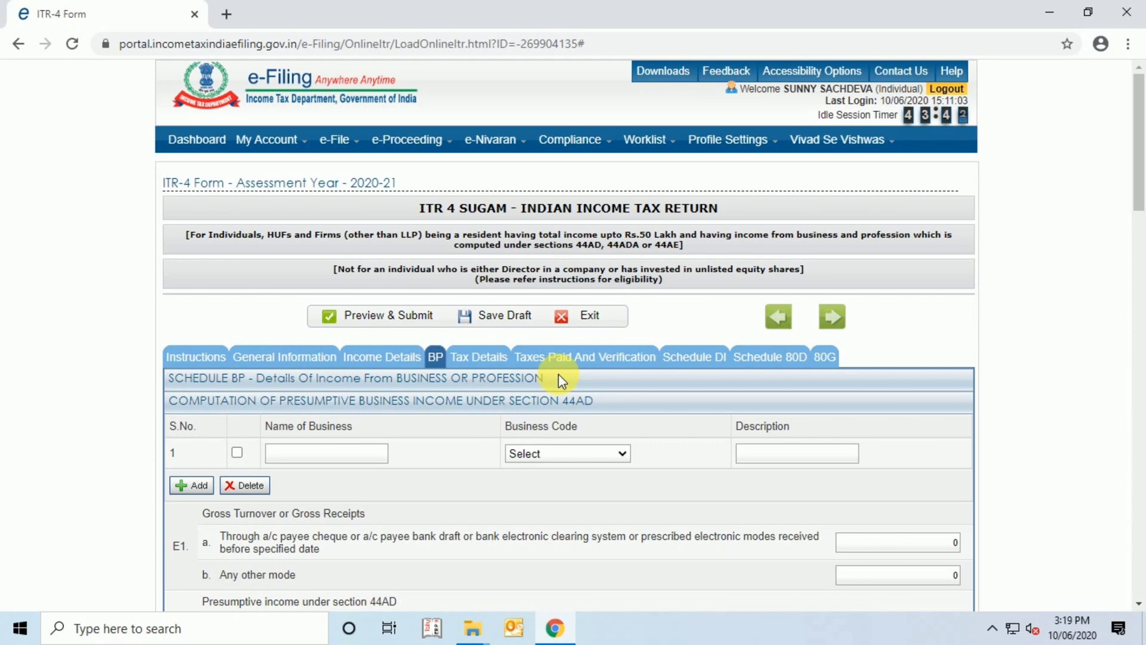
scroll(560, 376, down, 1)
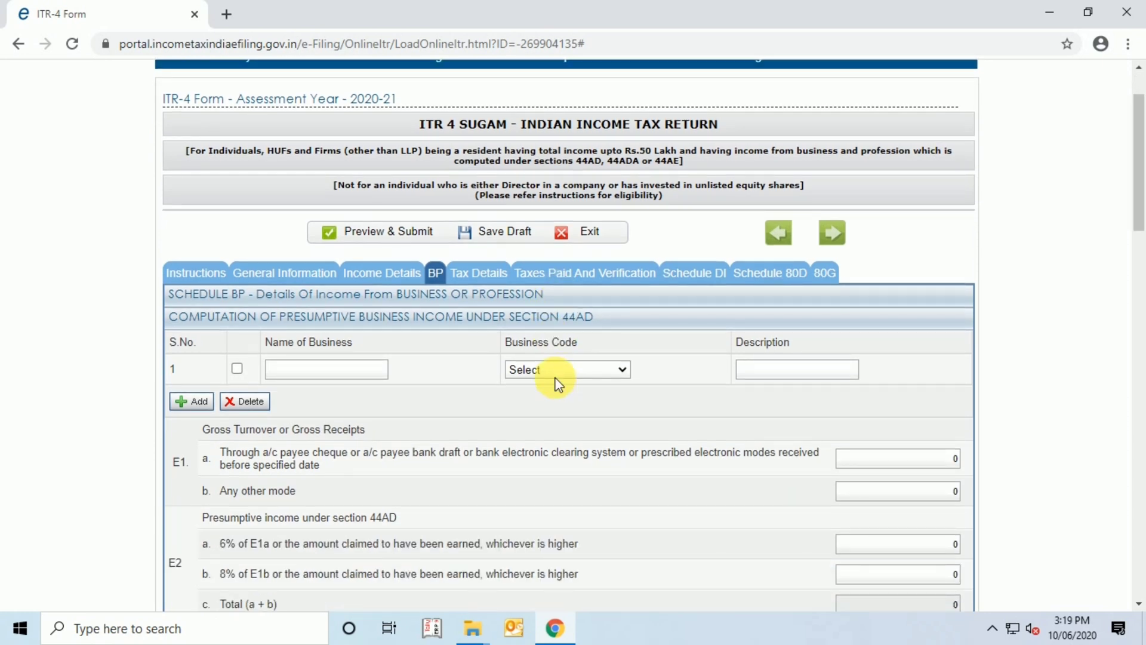
scroll(557, 382, down, 2)
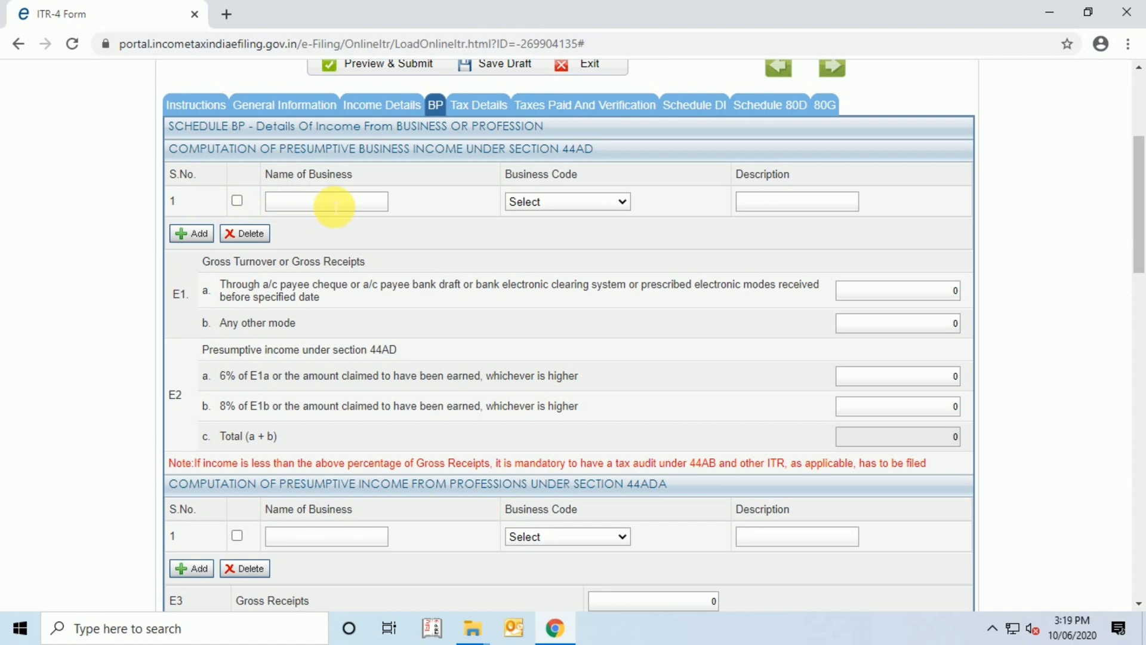
Browse the business codes available for the first section 44AD business without choosing one
click(536, 202)
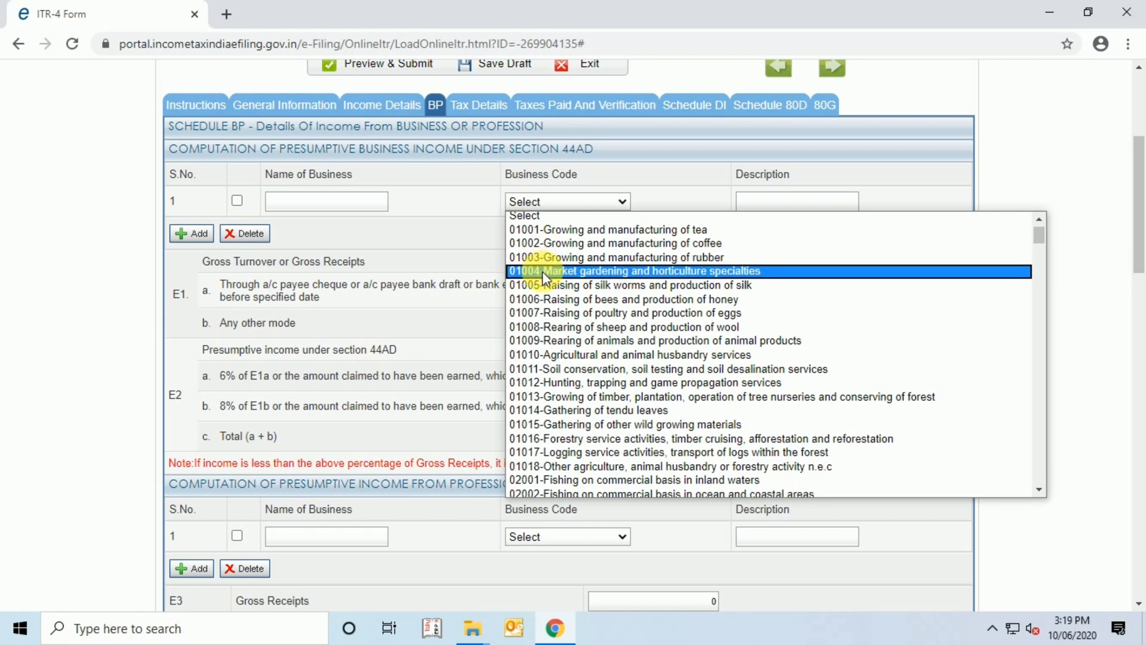
scroll(542, 271, down, 10)
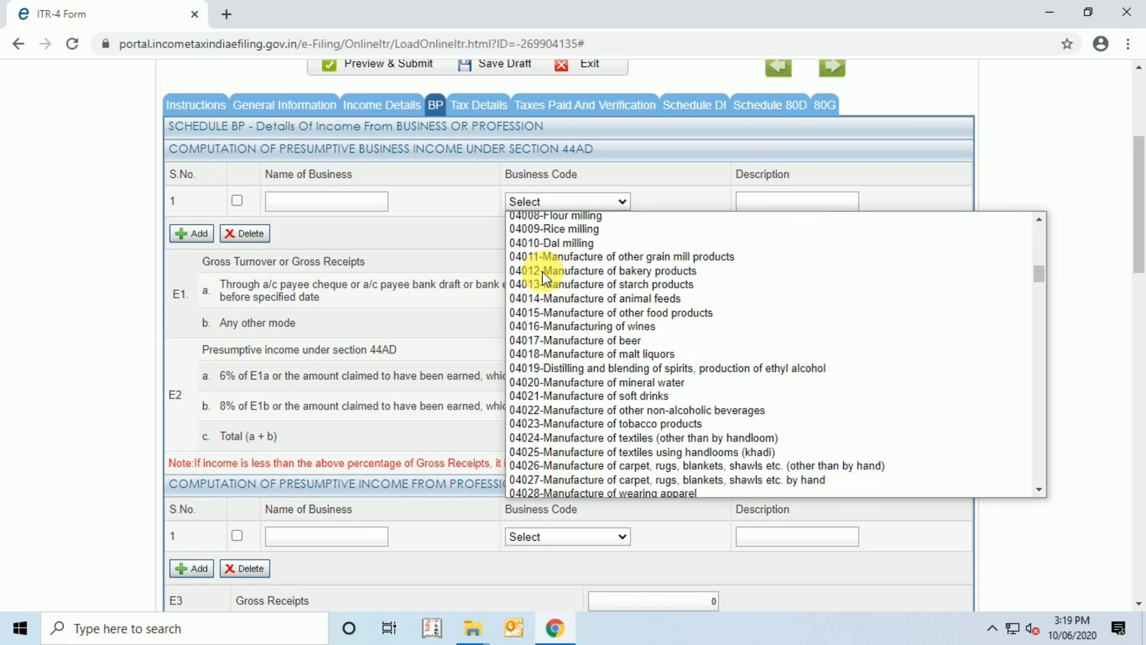
scroll(542, 271, down, 4)
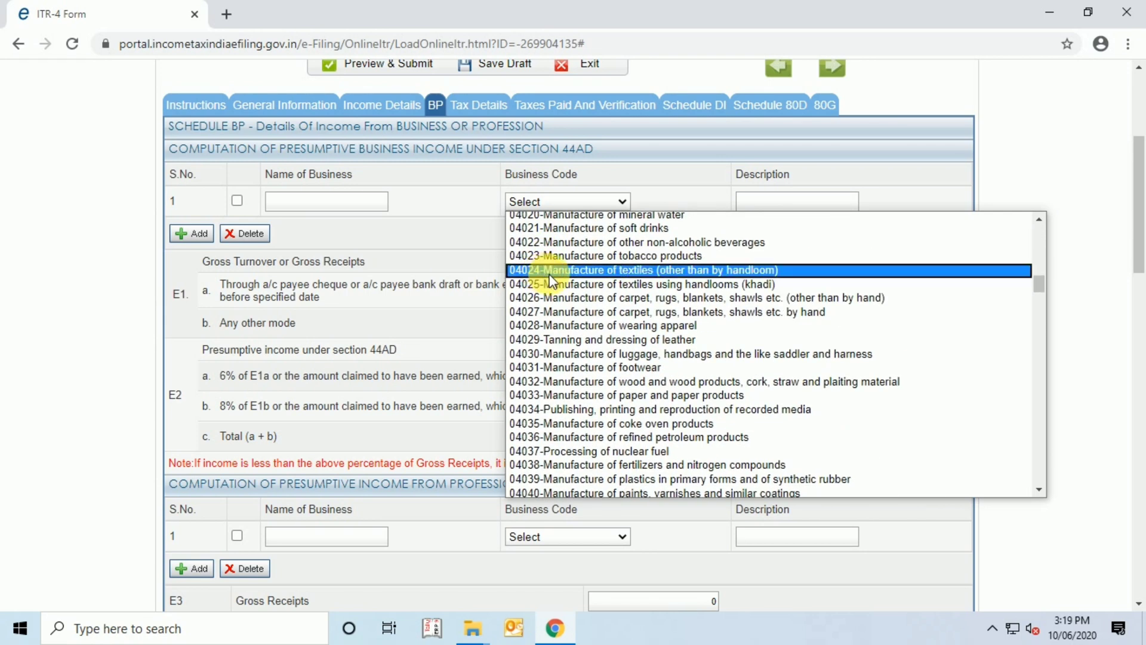
scroll(552, 280, down, 4)
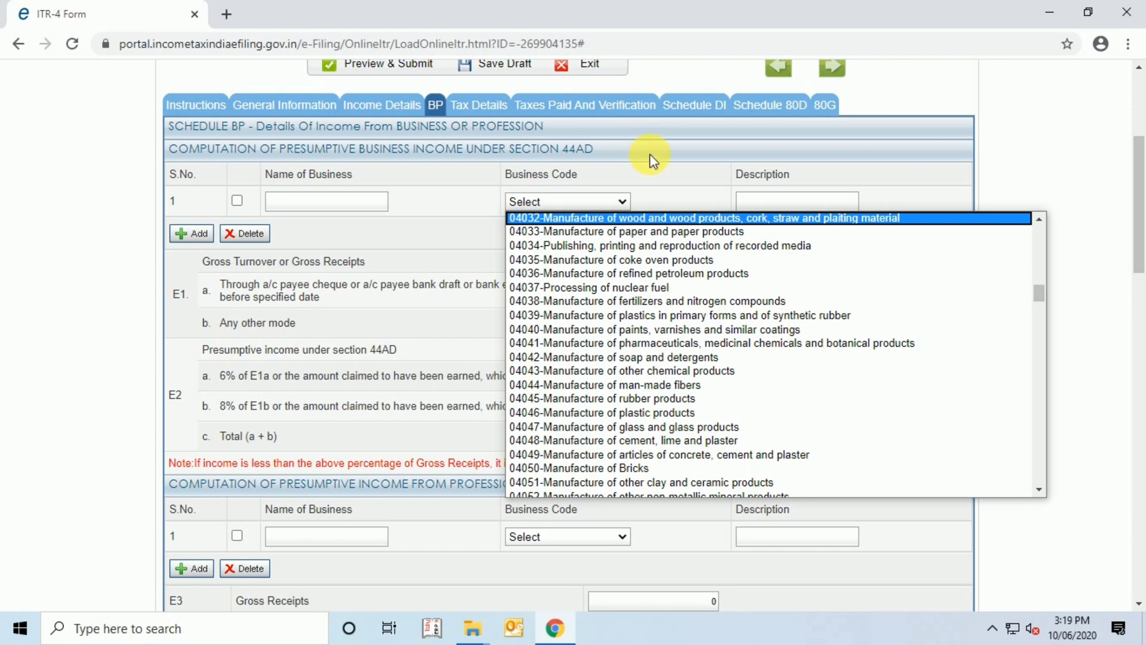
click(654, 160)
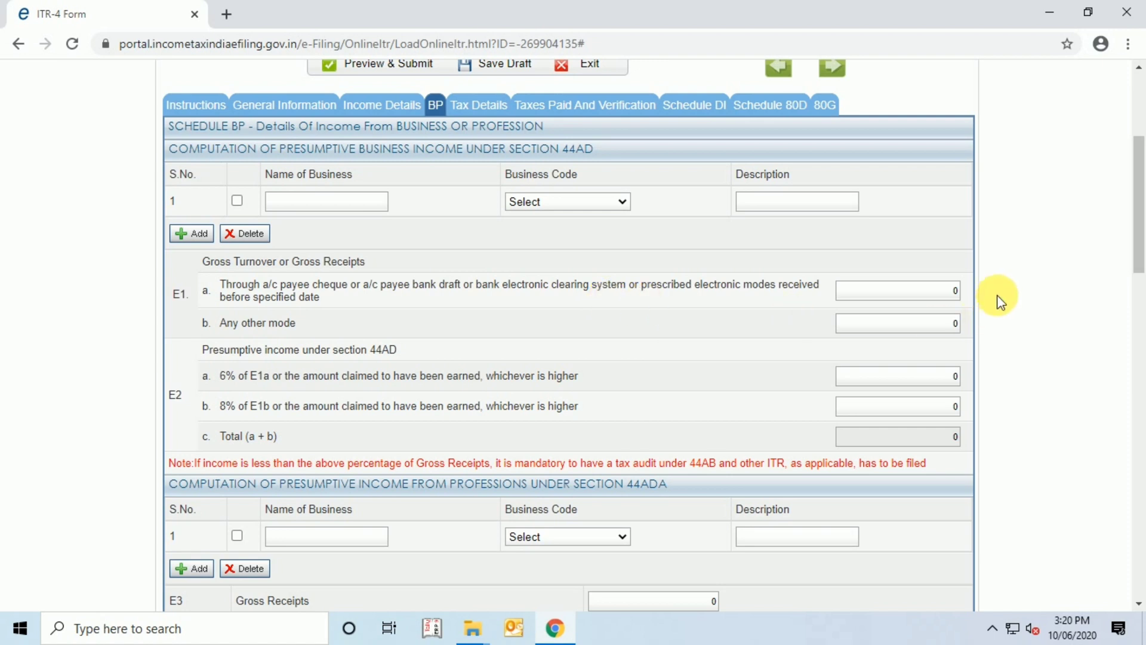
Enter the section 44AD gross turnover as 2000000 received through bank or electronic modes and 250000 through any other mode
click(940, 292)
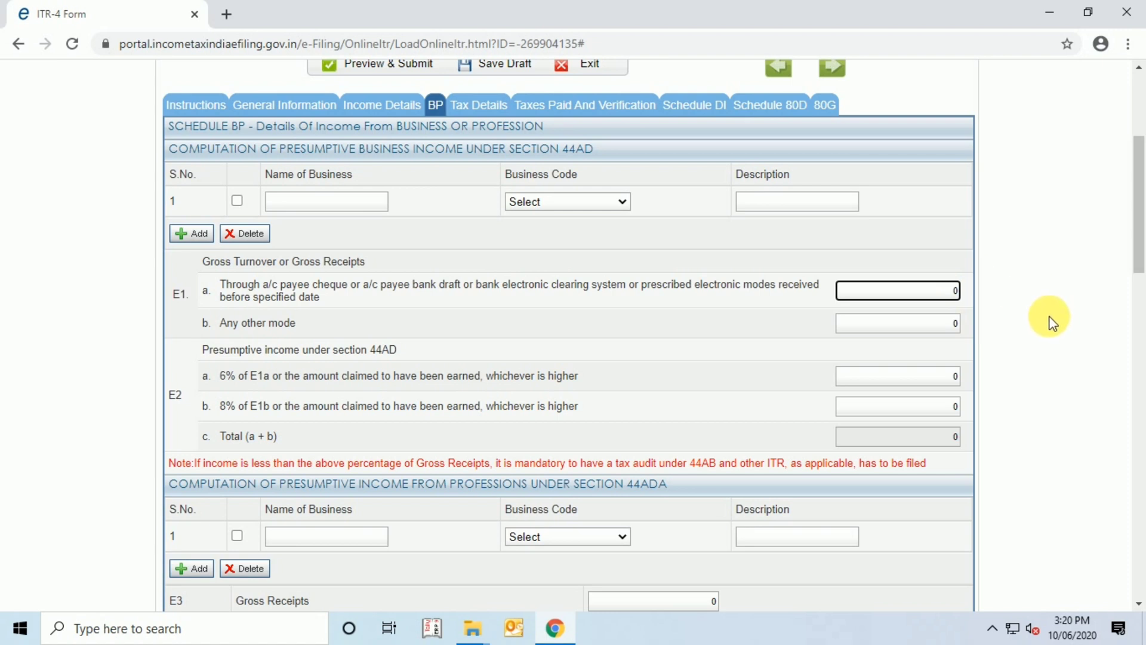
text(200000)
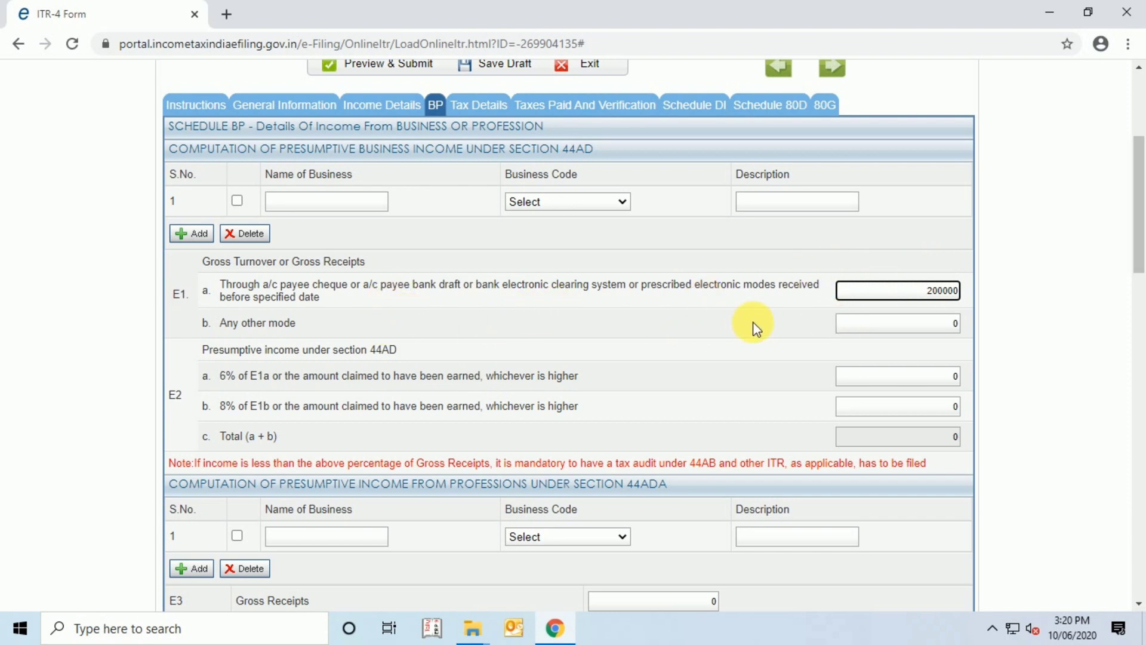
click(896, 333)
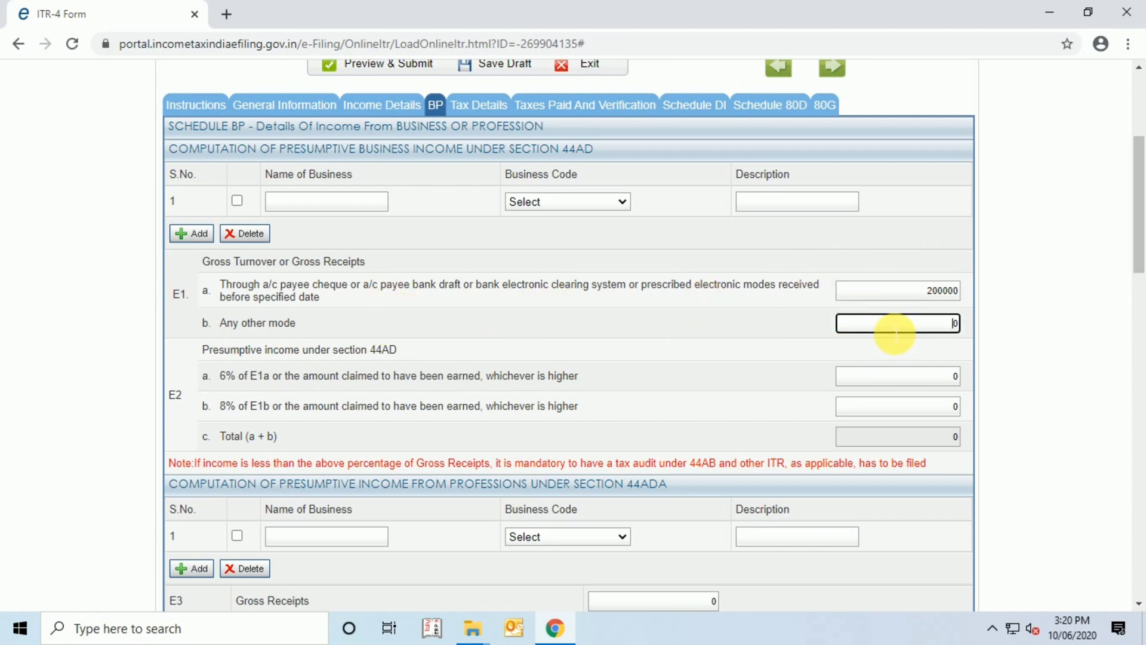
key(Delete)
text(250000)
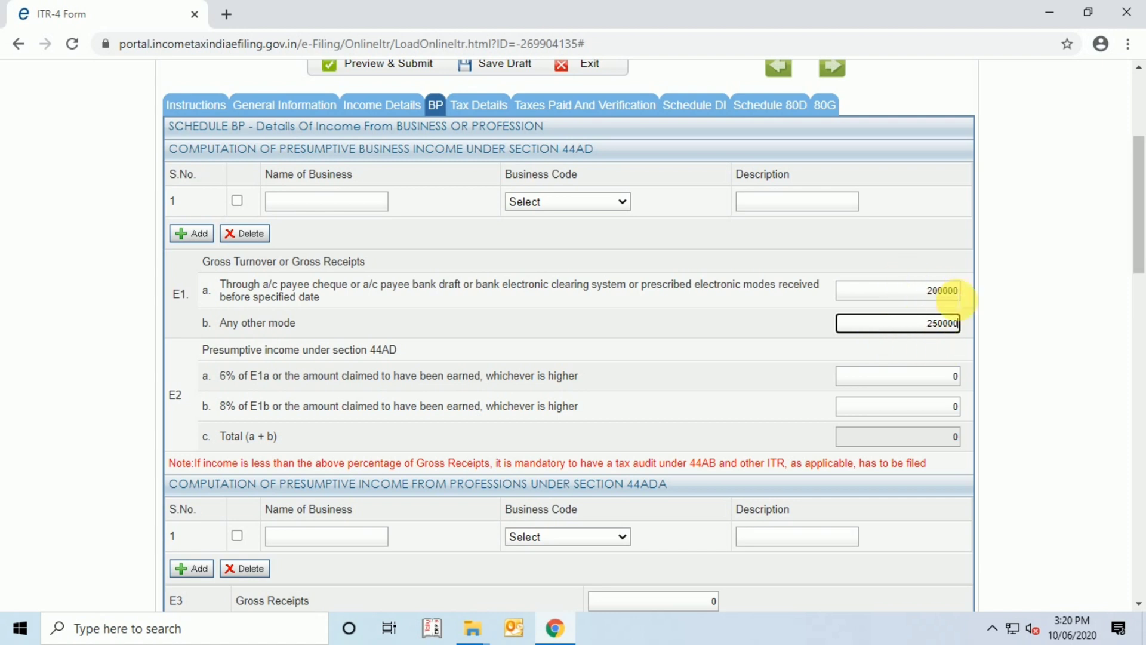
click(956, 290)
text(0)
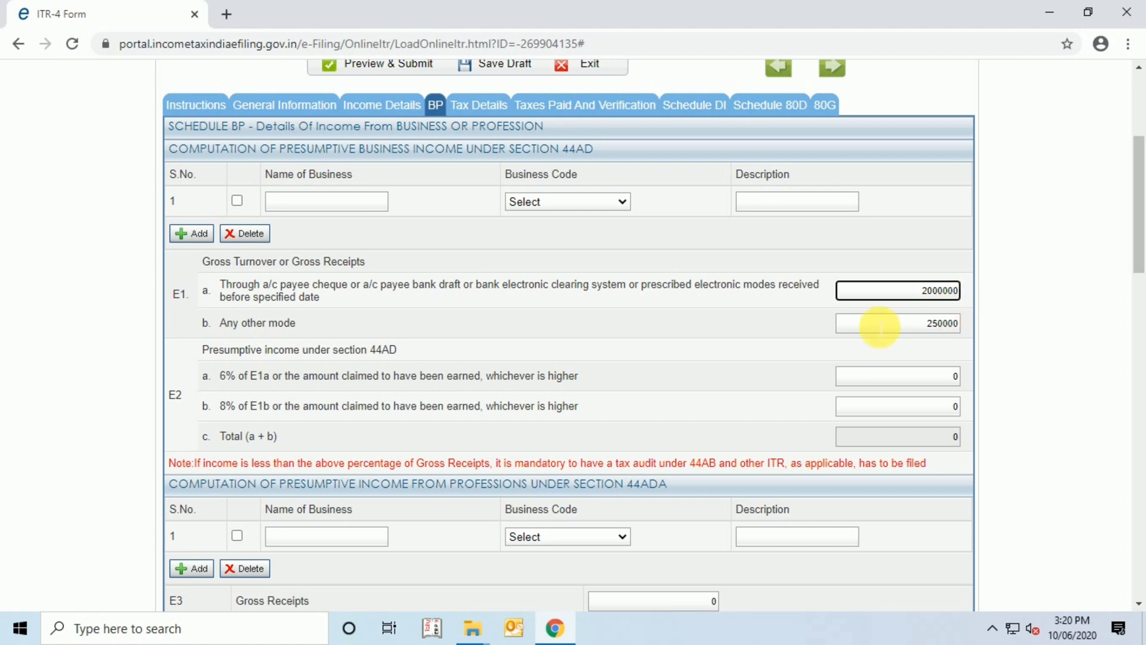
click(783, 331)
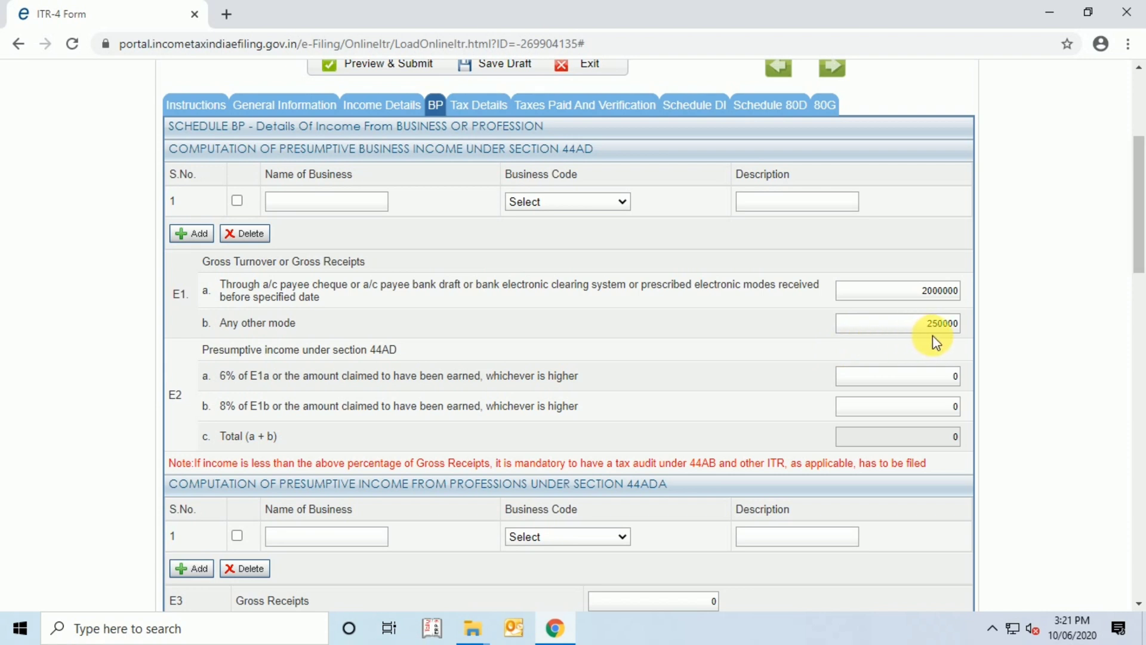
Set the section 44AD presumptive income for 6% of E1a to 120000 and clear the 8% of E1b amount
click(922, 409)
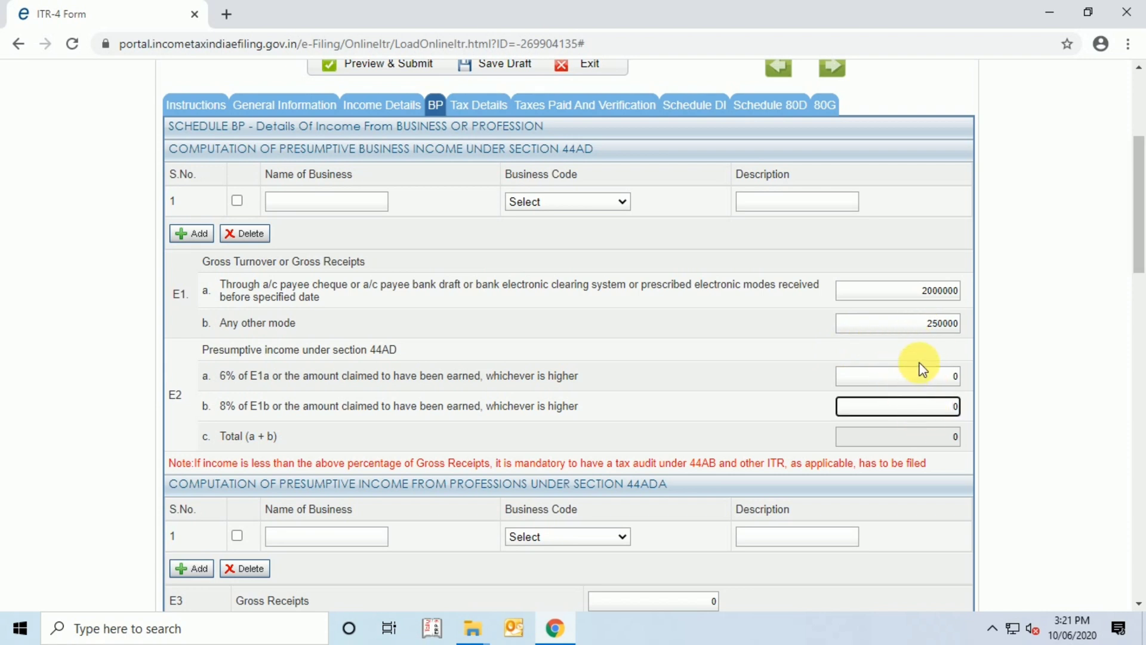
click(925, 376)
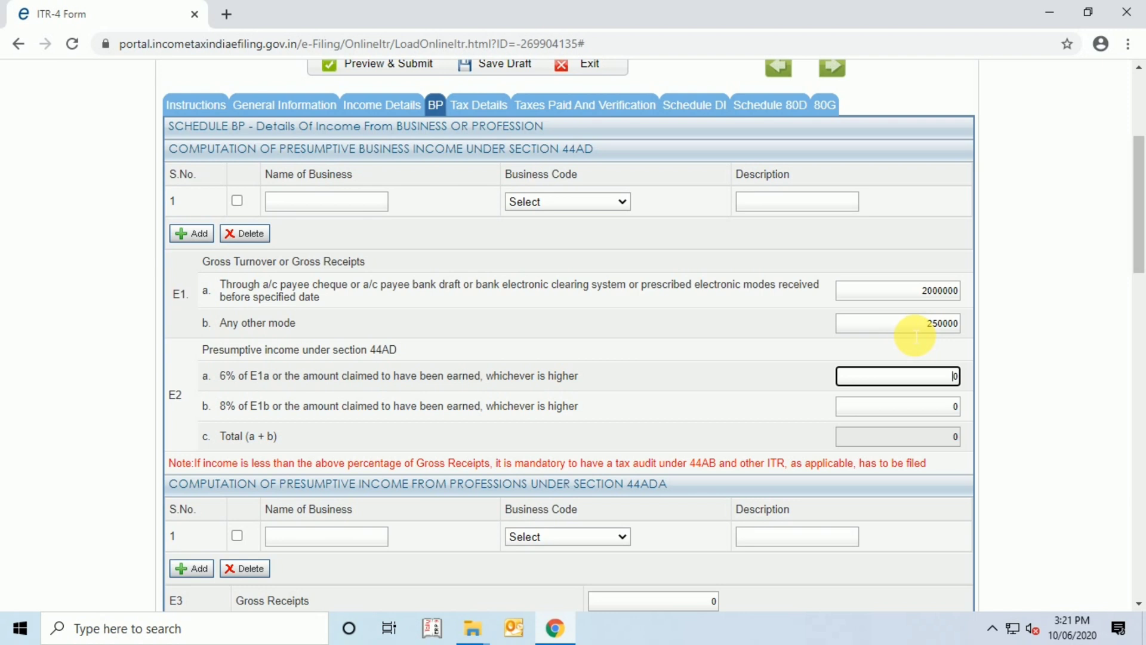
scroll(760, 402, down, 1)
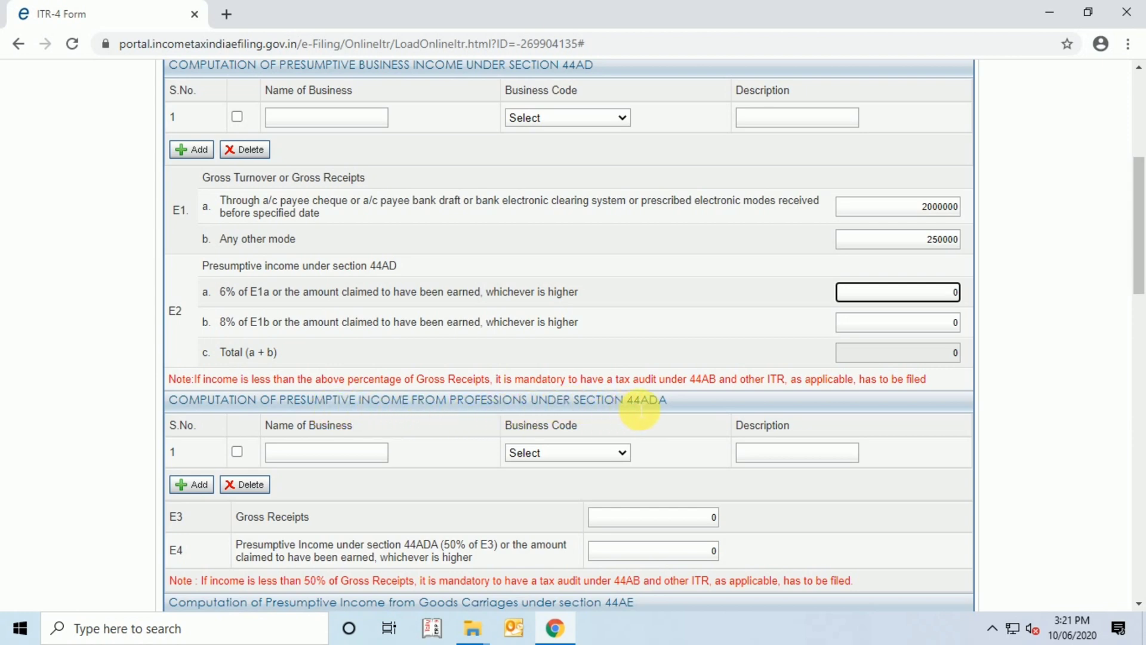
scroll(707, 408, up, 4)
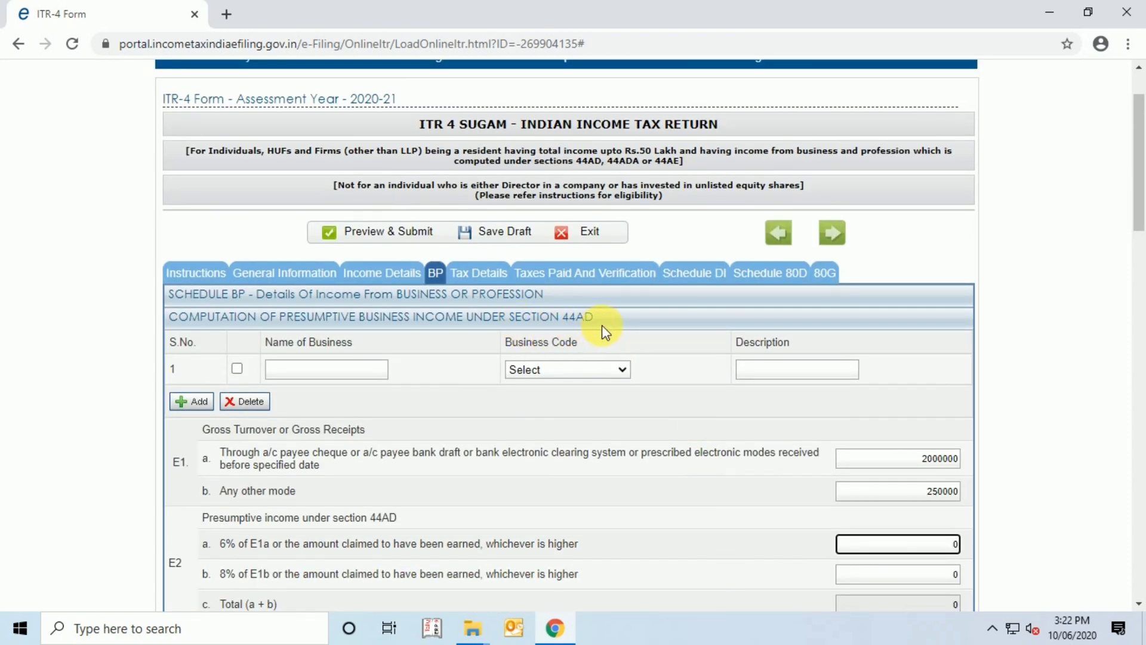
scroll(600, 336, down, 4)
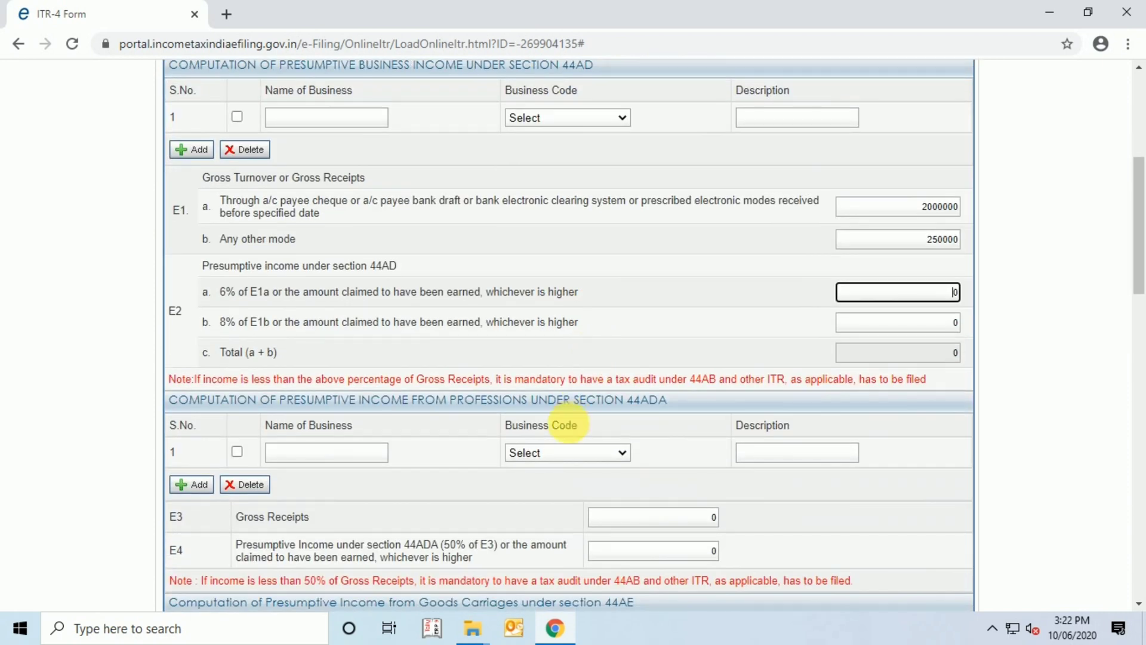
scroll(558, 493, down, 3)
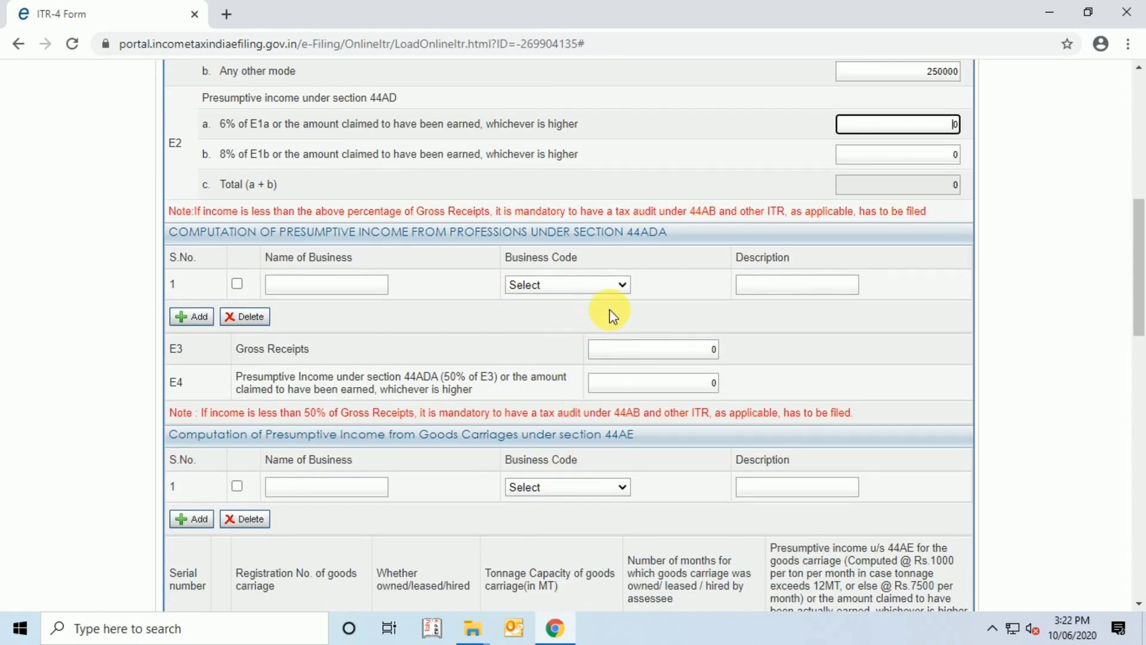
scroll(710, 231, up, 3)
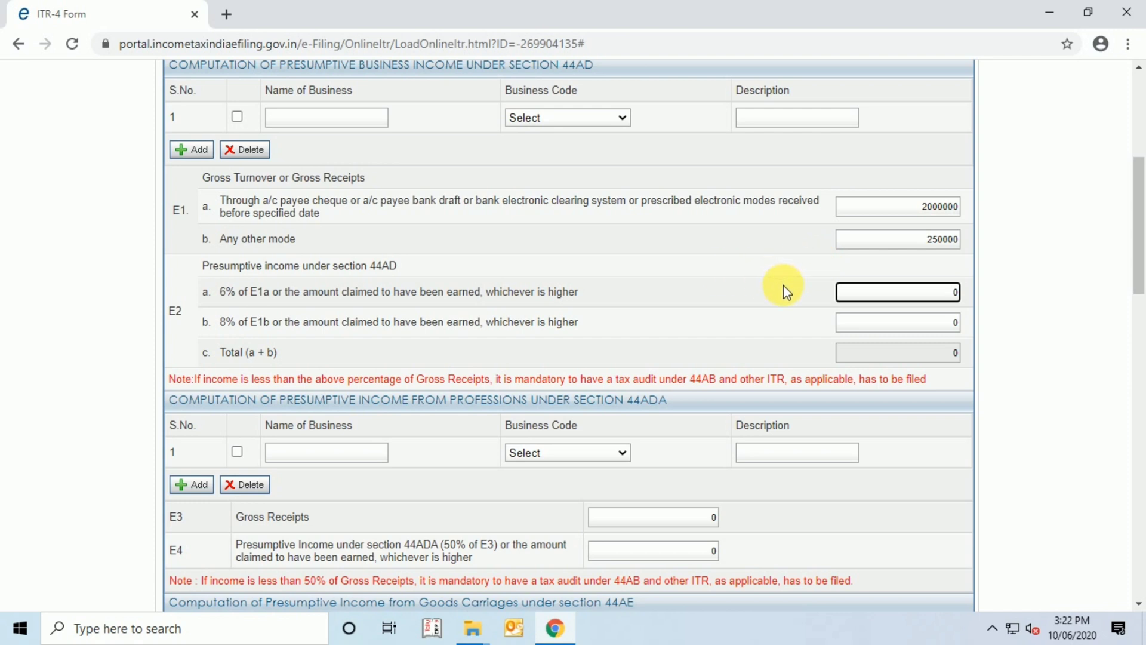
text(120000)
click(930, 325)
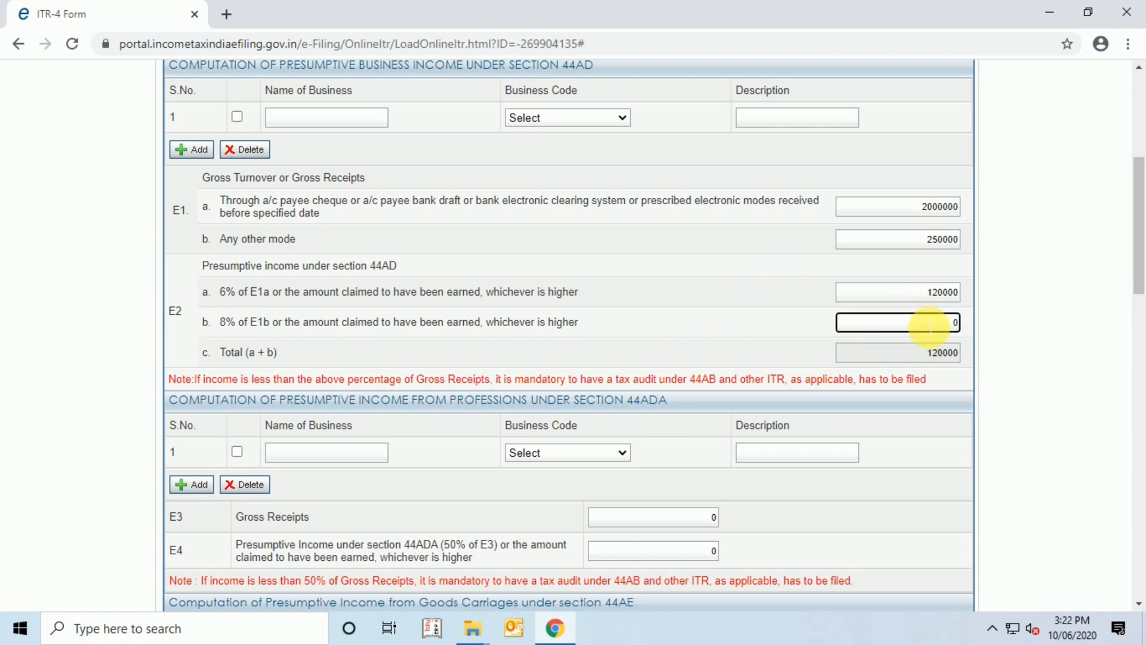
key(BackSpace)
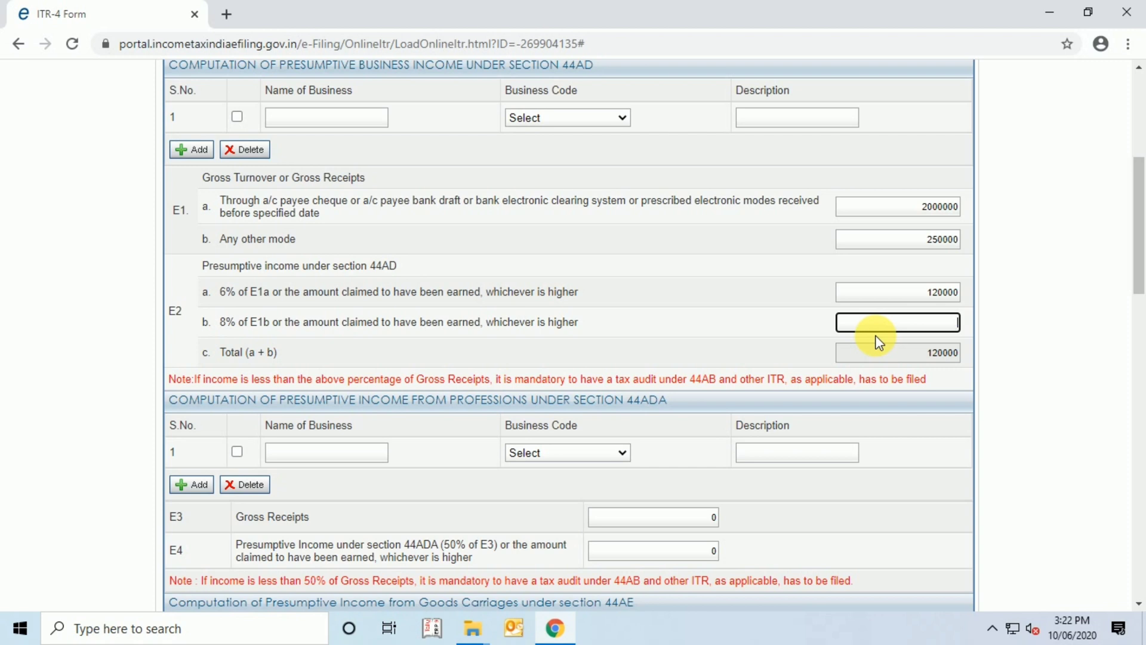
For the first section 44ADA profession, choose business code 16002-Accounting, book-keeping and auditing profession and enter FABI as the business name
scroll(657, 376, down, 1)
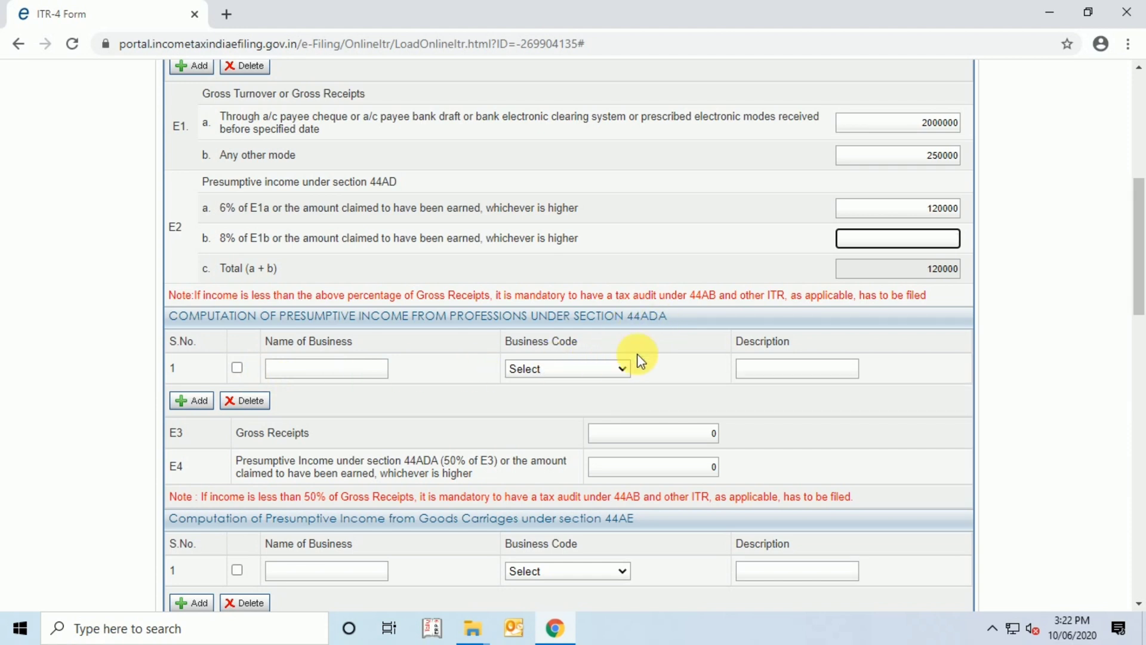
click(621, 371)
scroll(625, 353, down, 1)
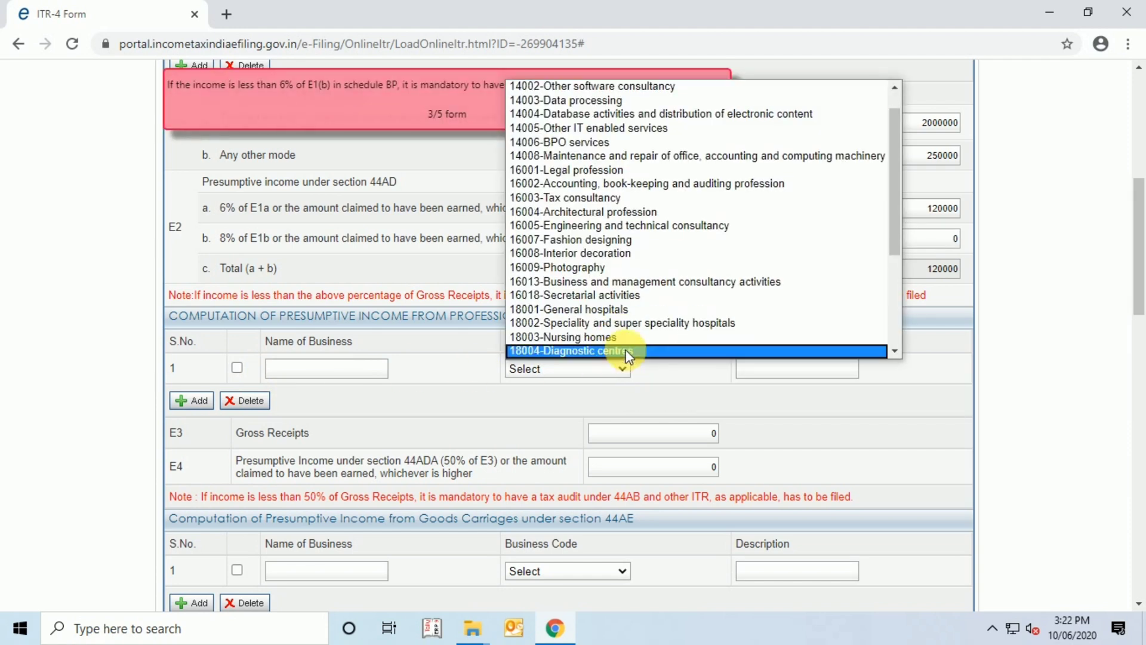
click(650, 184)
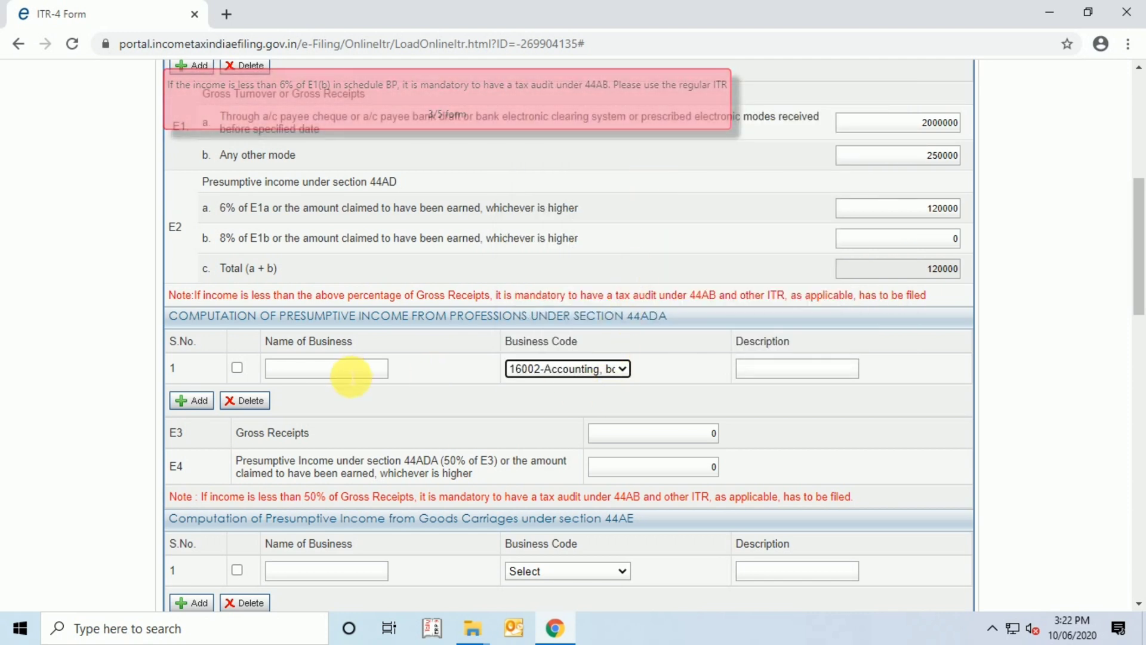
click(351, 376)
text(FABI)
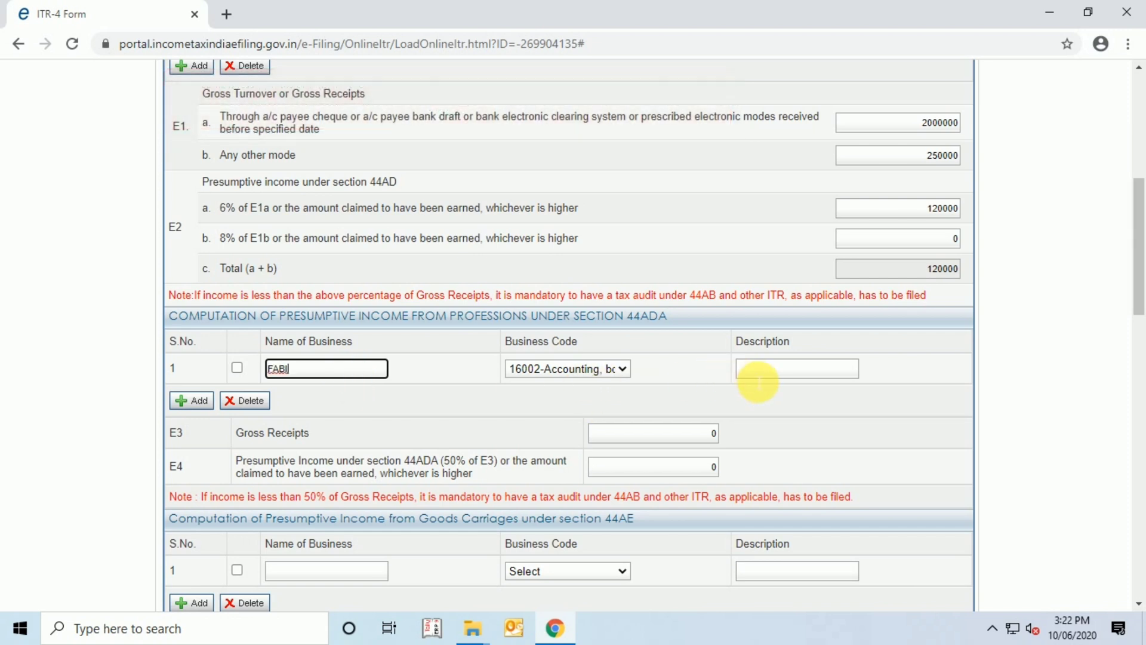
Set the section 44ADA gross receipts in E3 to 800000, leaving the profession's description blank
click(779, 377)
scroll(778, 382, down, 1)
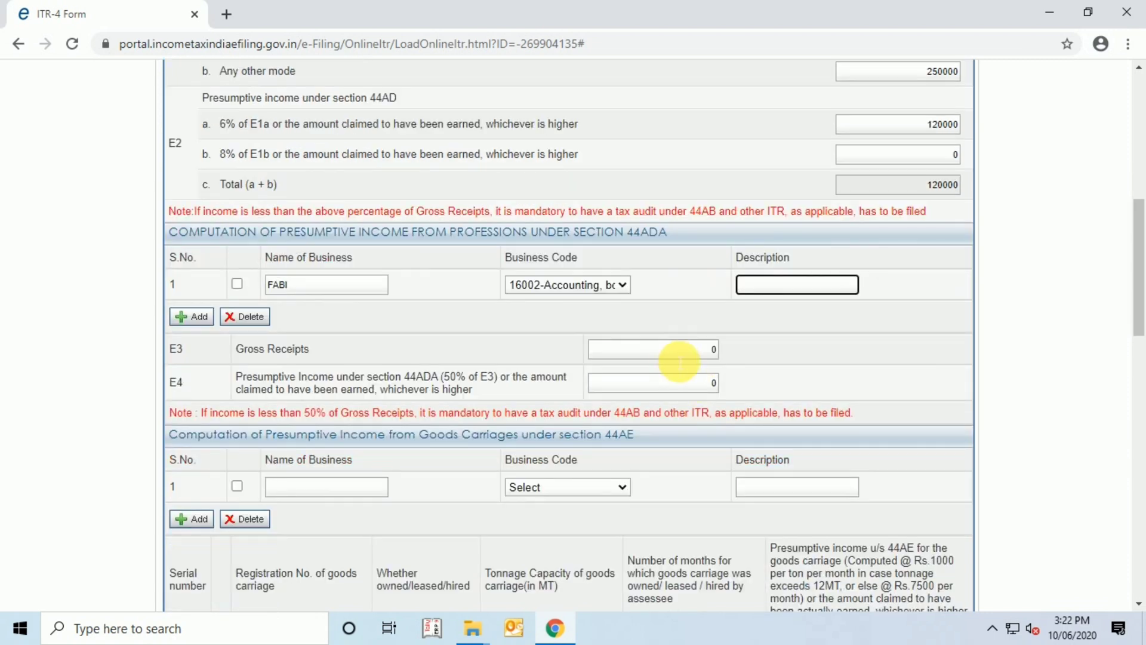
click(612, 351)
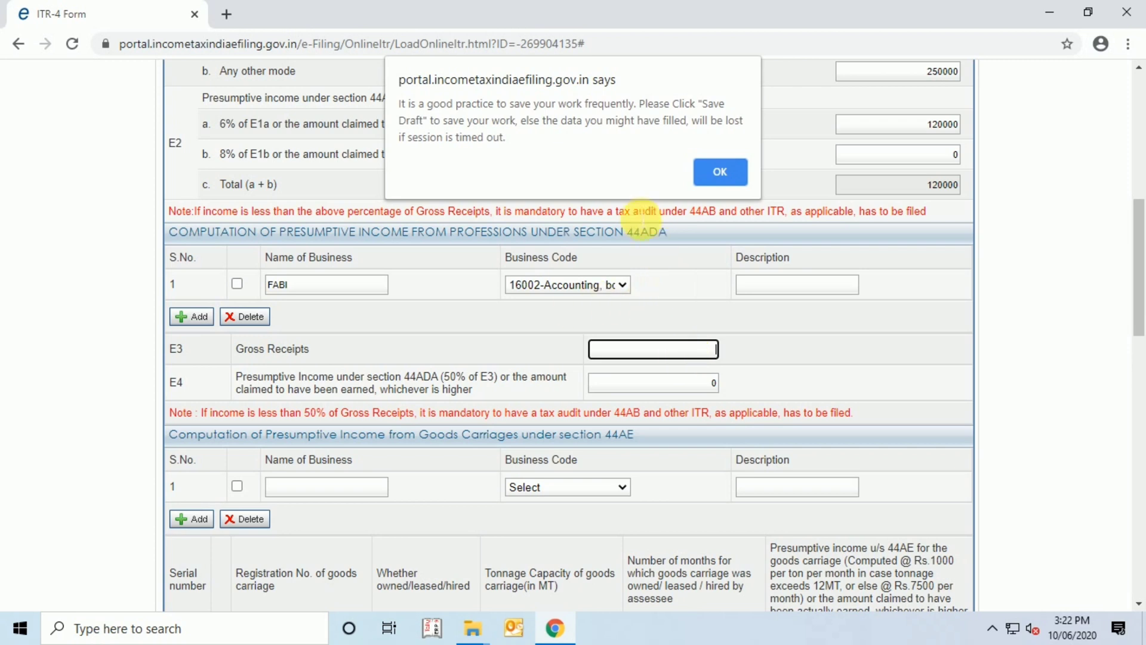
click(719, 171)
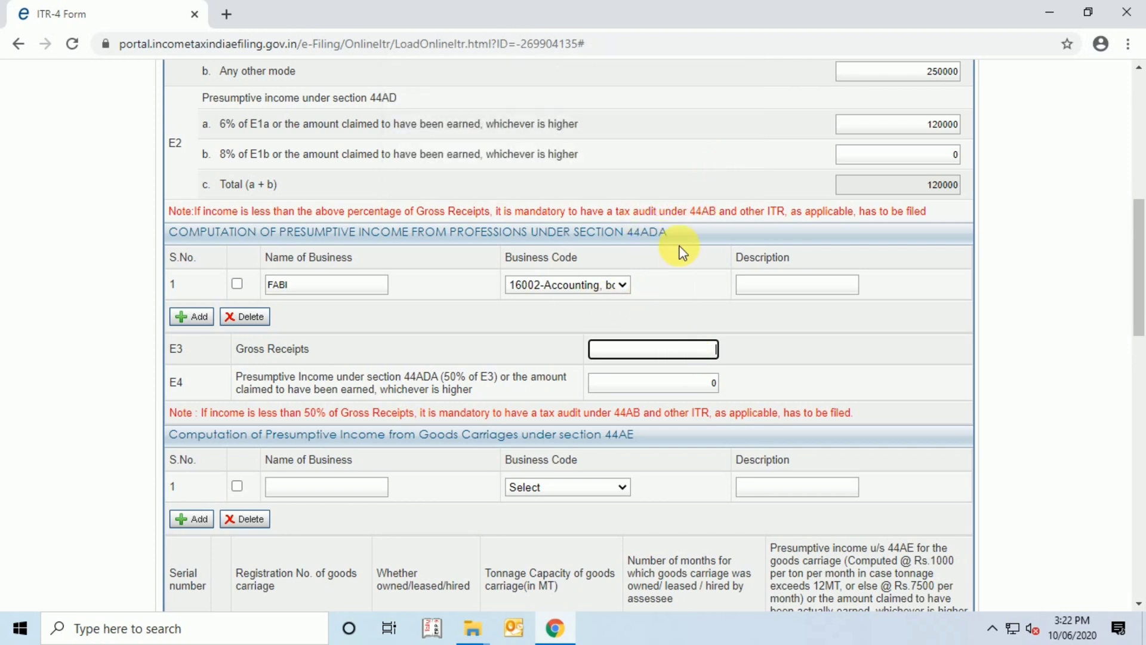
text(00000)
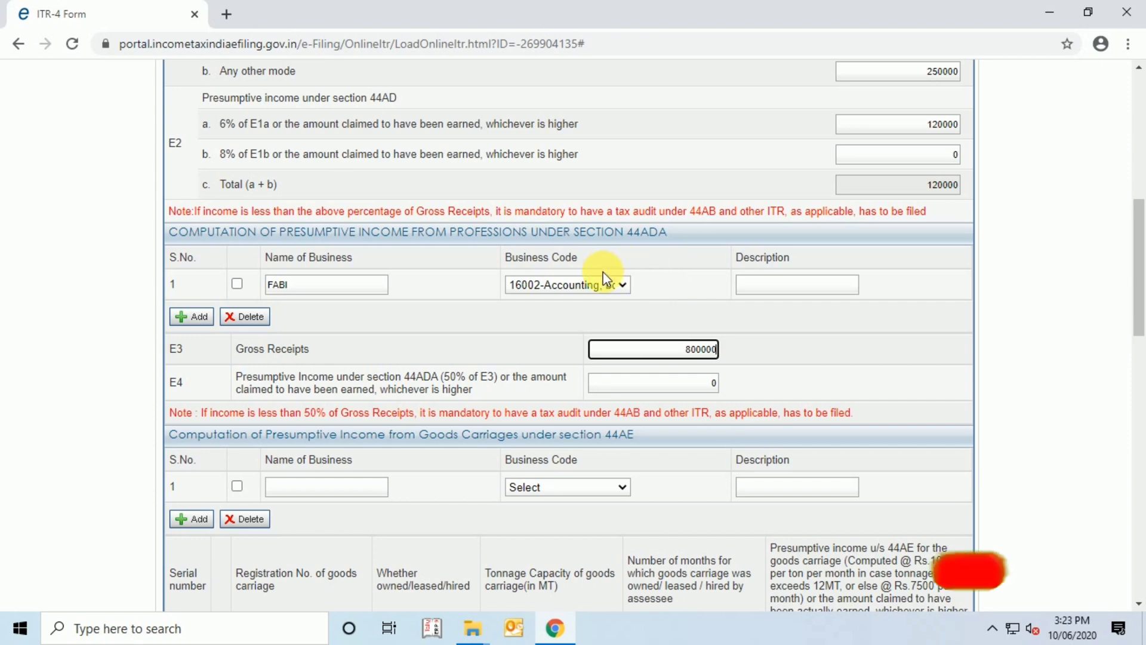
Set the section 44AD presumptive income for 8% of E1b to 20000
scroll(853, 311, up, 3)
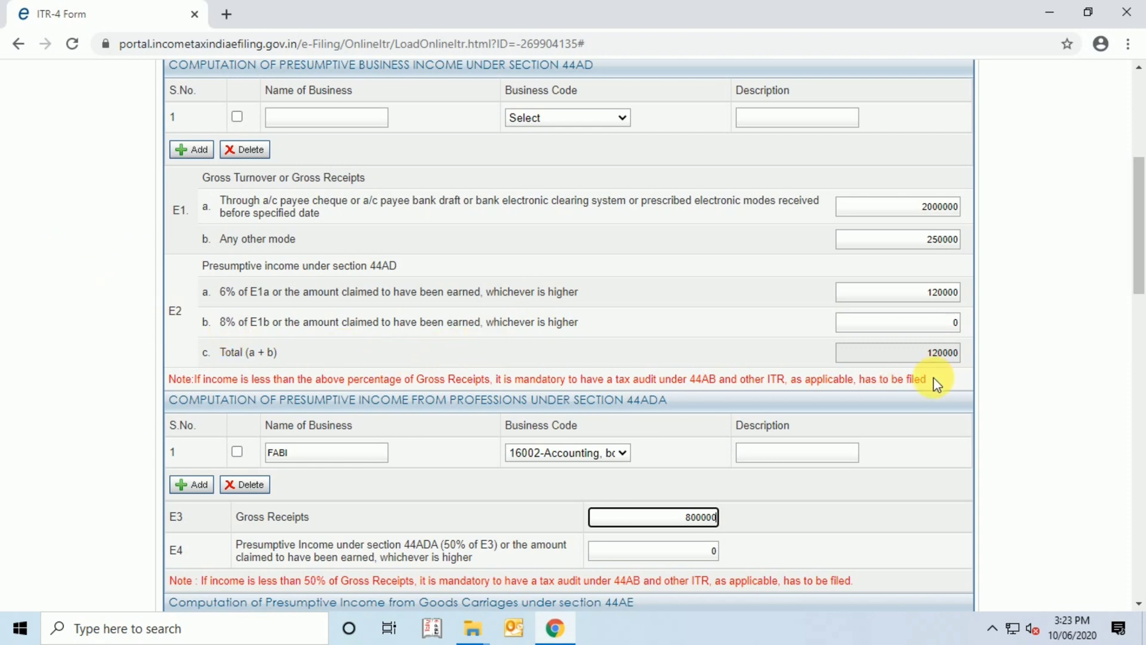
click(948, 323)
key(Delete)
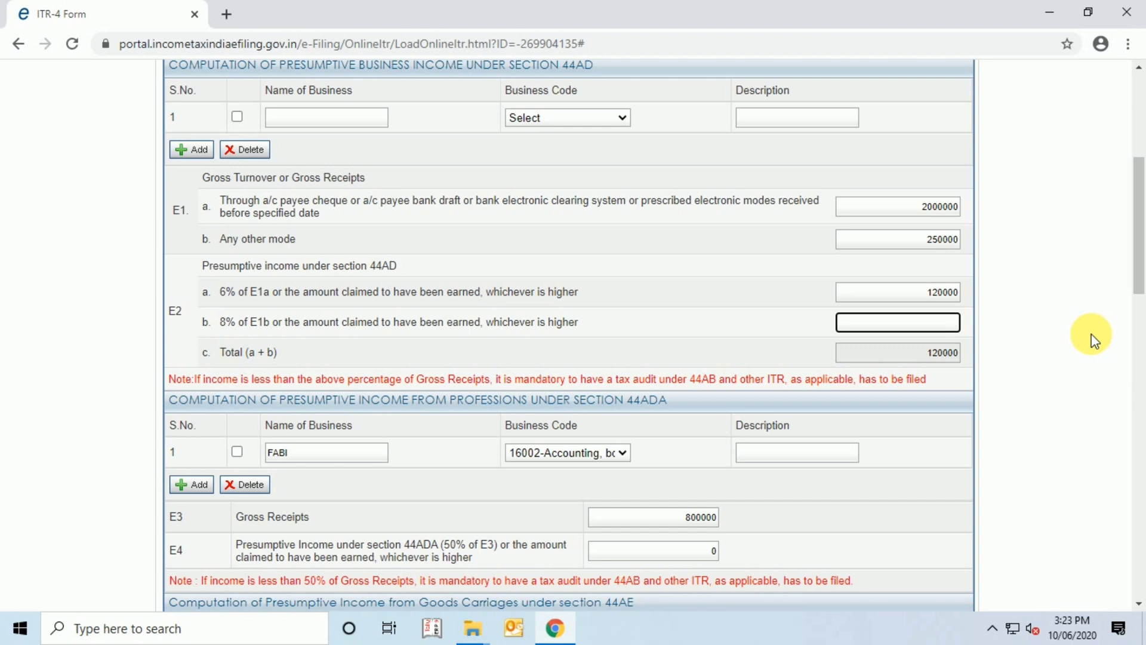
text(20000)
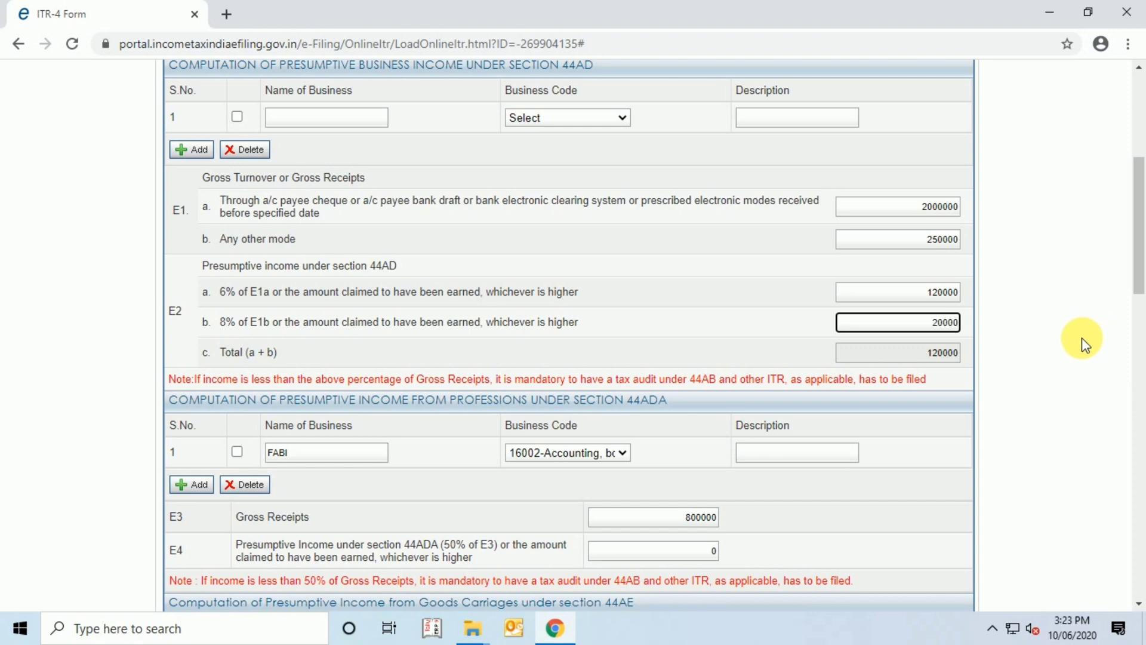
click(818, 333)
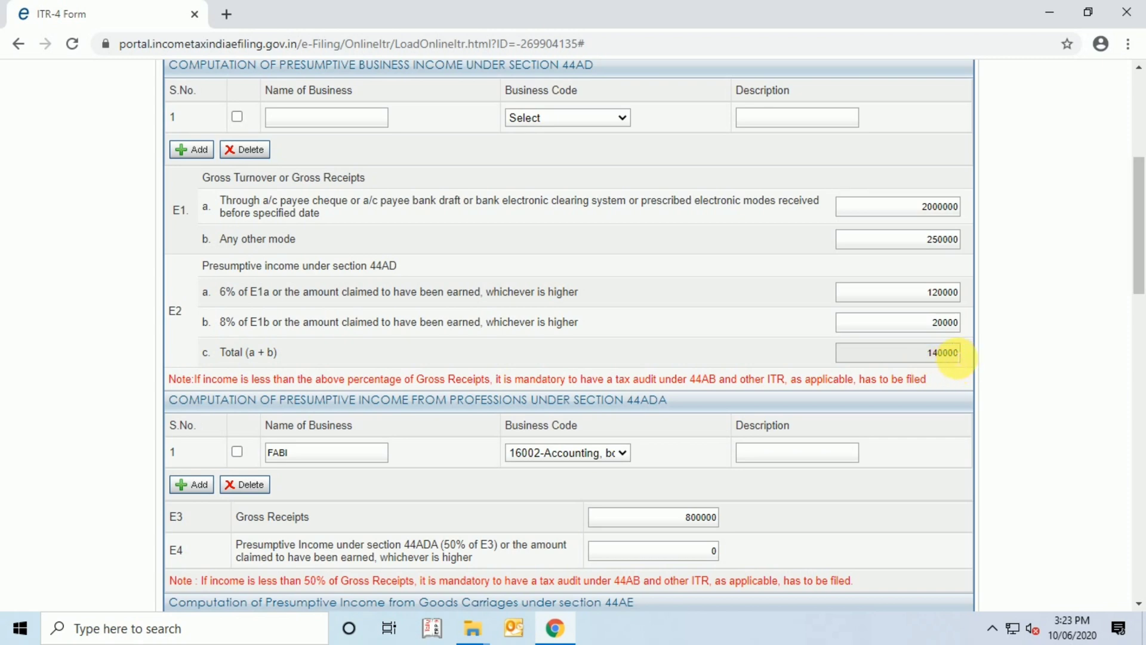
Enter 400000 as the presumptive income under section 44ADA in E4
scroll(895, 346, down, 1)
scroll(657, 316, down, 1)
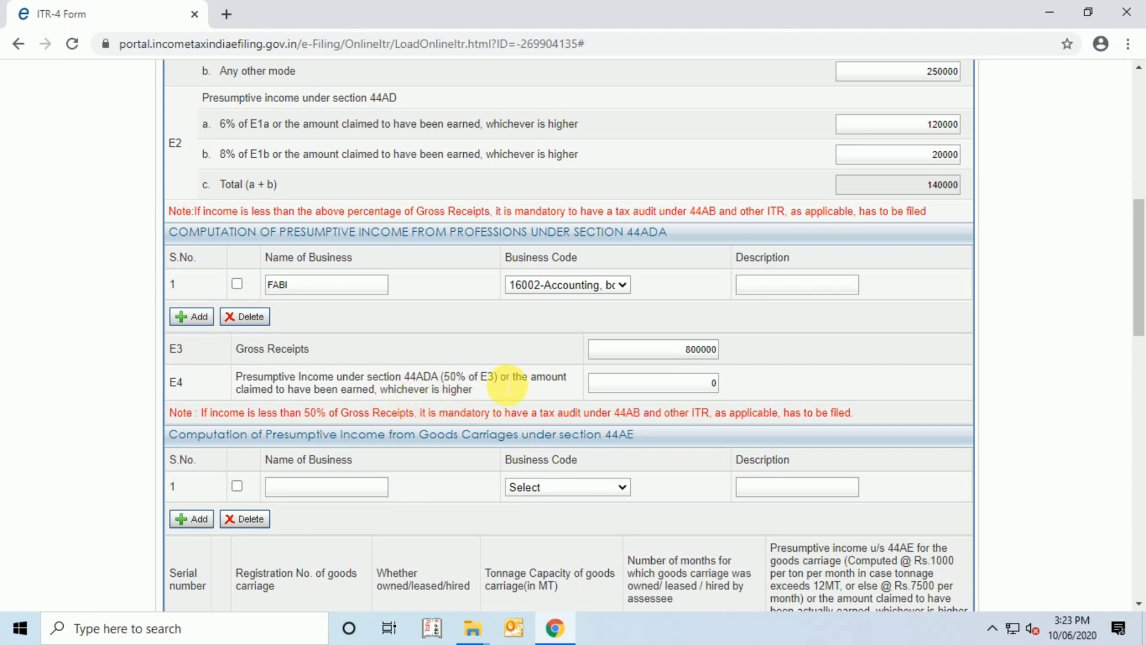
click(649, 386)
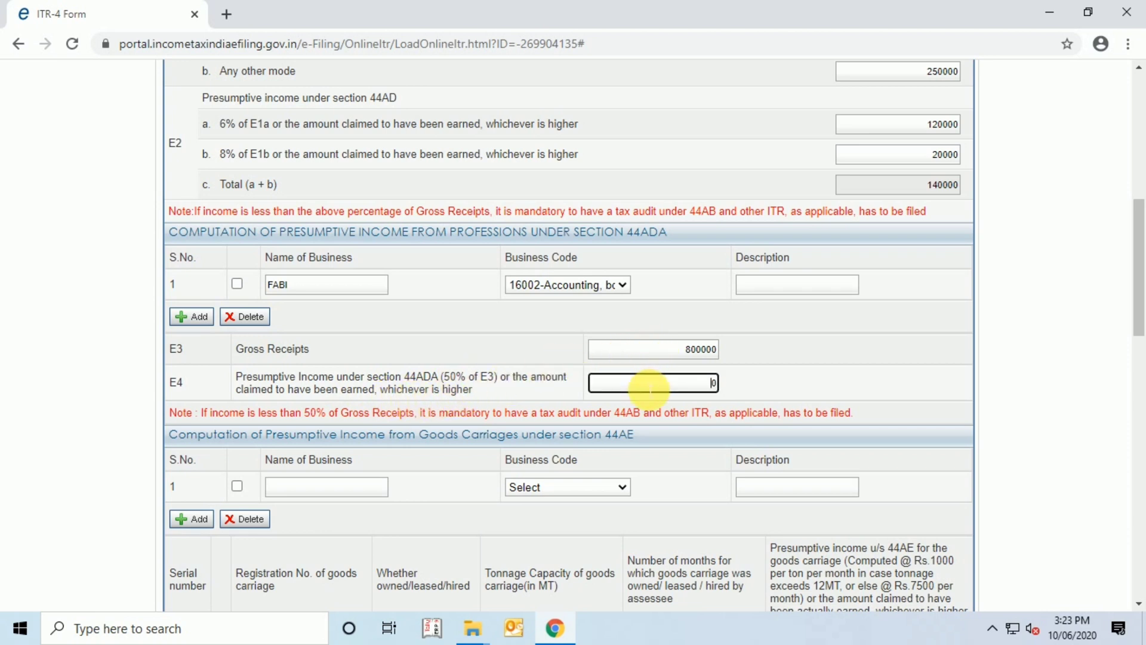
key(BackSpace)
text(400000)
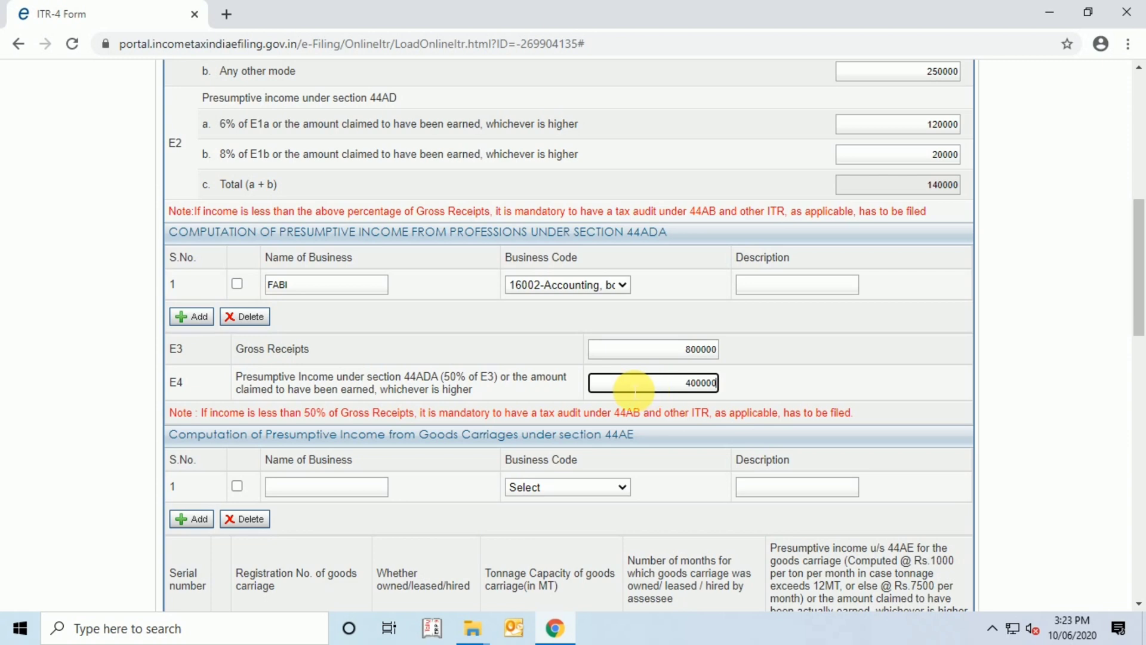
click(780, 365)
Examine the section 44AE goods carriage fields, including the business codes, the owned/leased/hired options, tonnage, months and presumptive income, without filling them in
scroll(710, 375, down, 1)
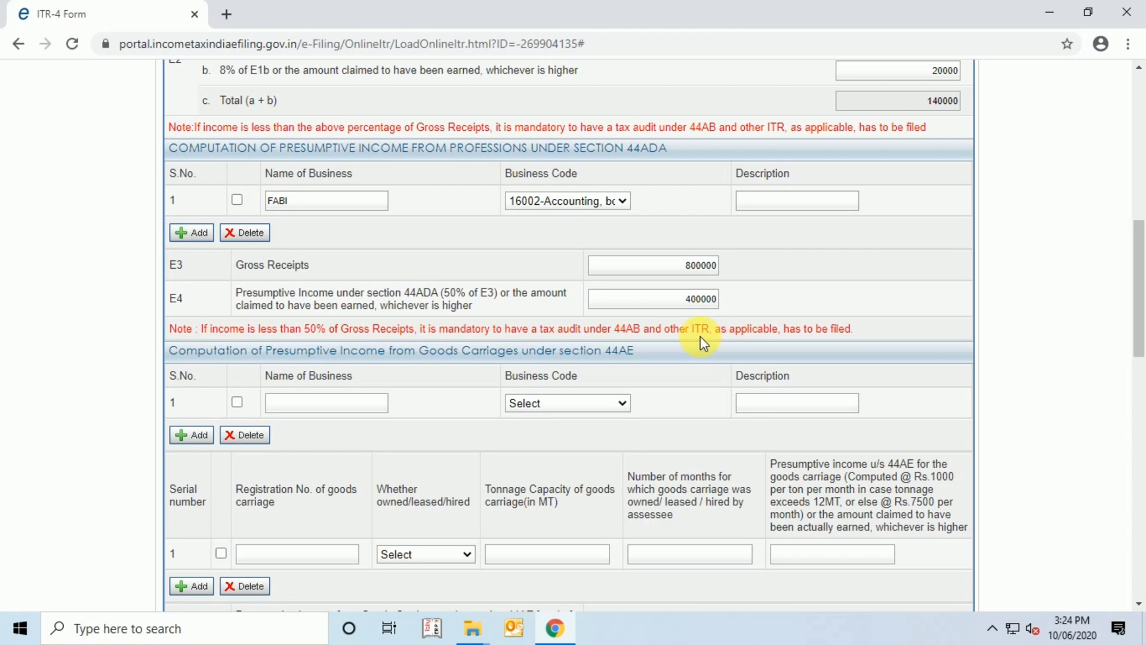
scroll(701, 339, down, 1)
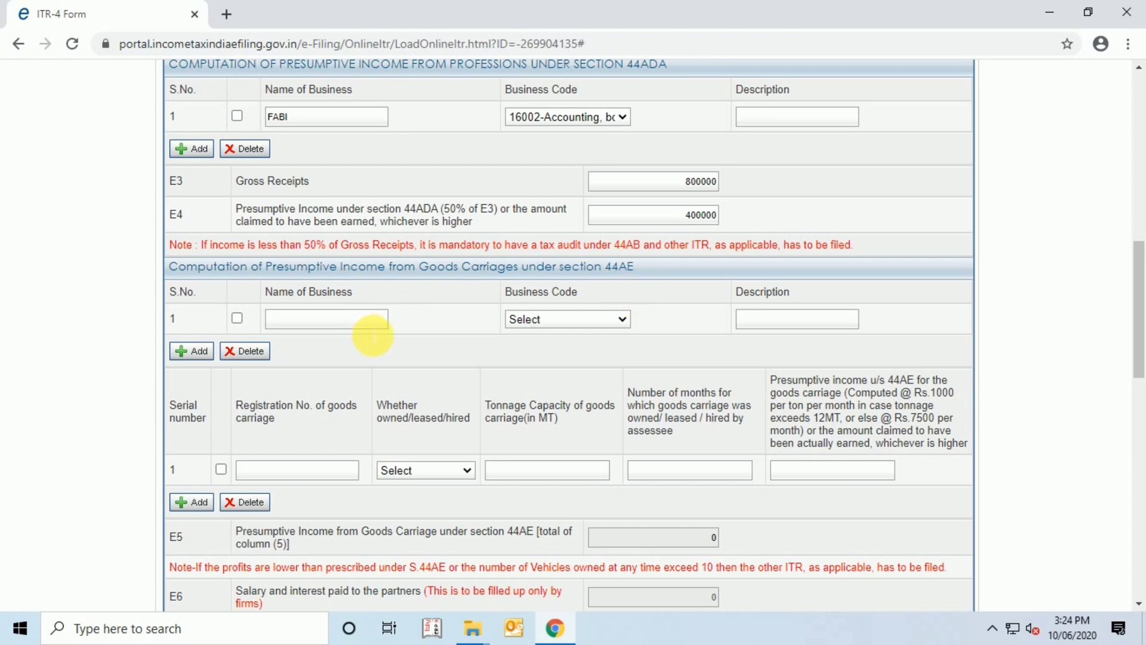
click(597, 318)
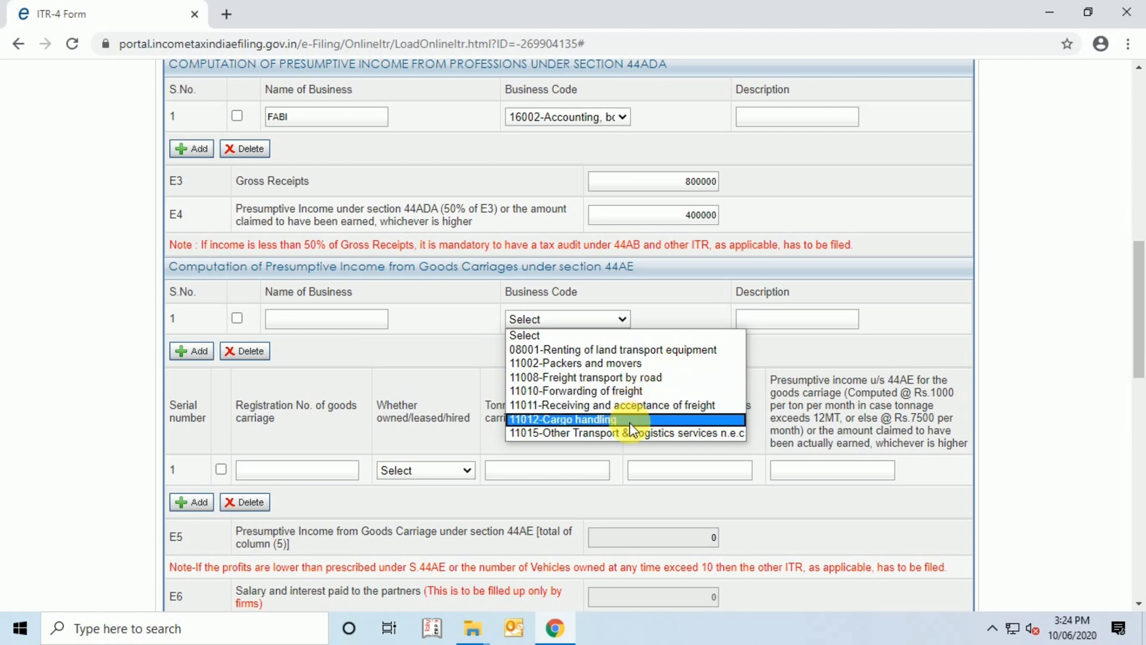
click(687, 309)
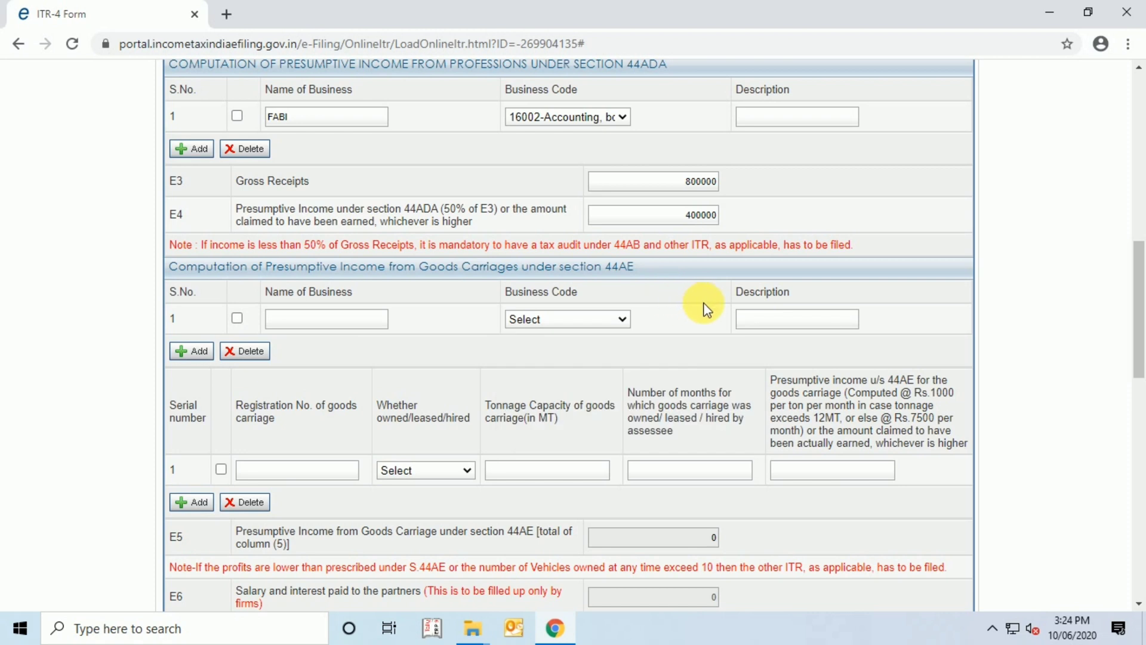
scroll(756, 319, down, 1)
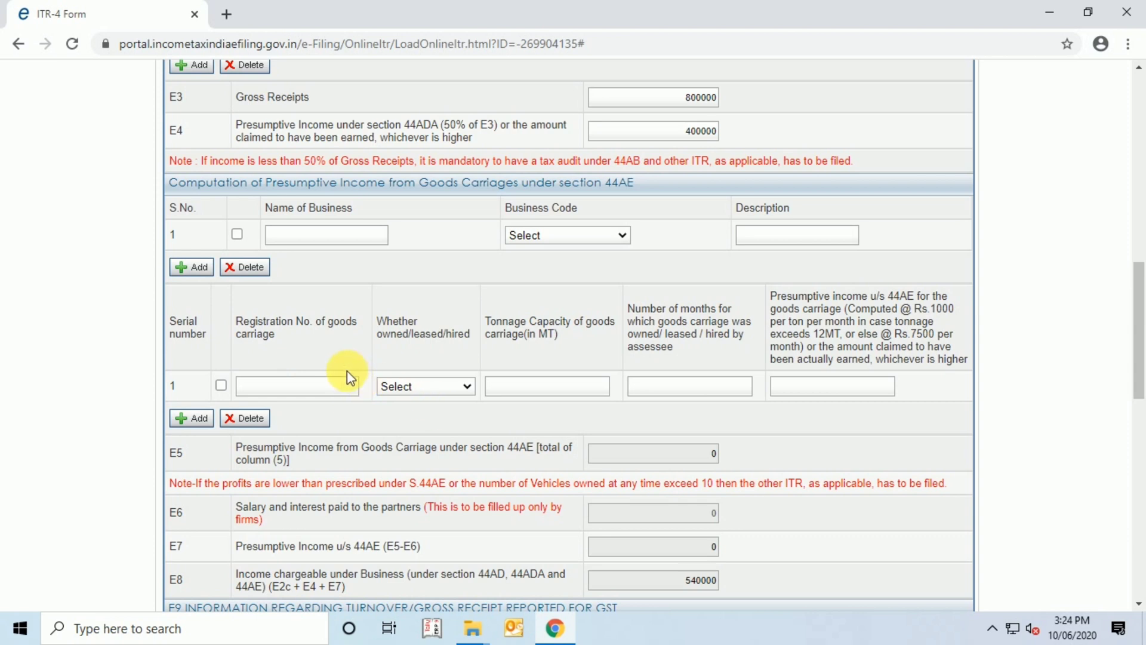
click(340, 385)
click(421, 386)
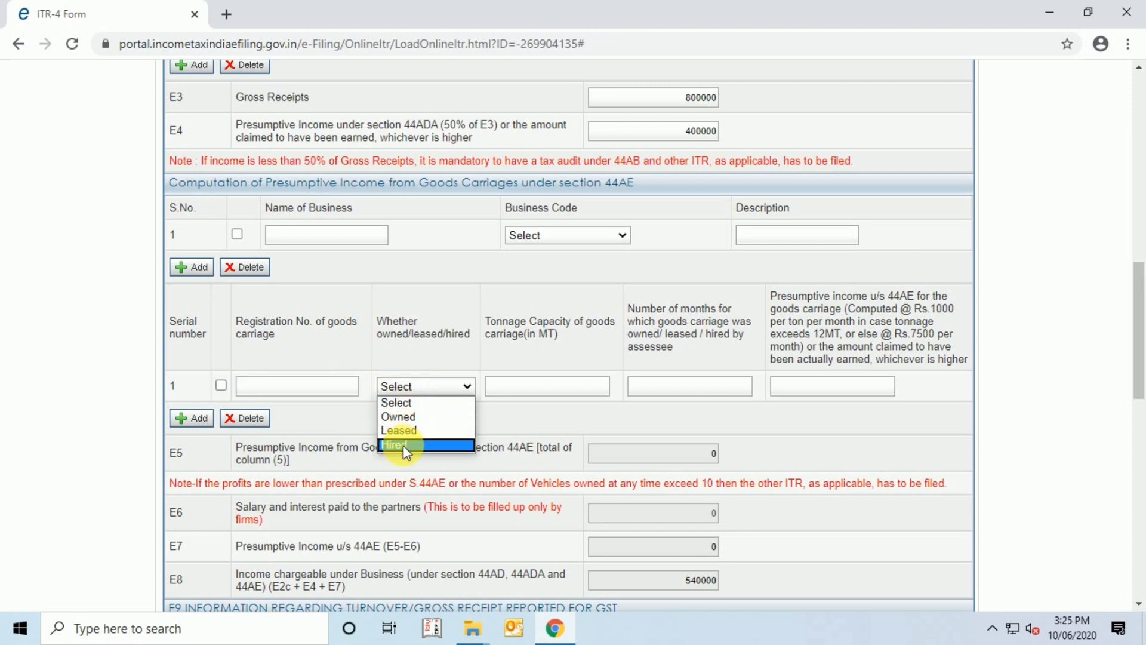
click(442, 364)
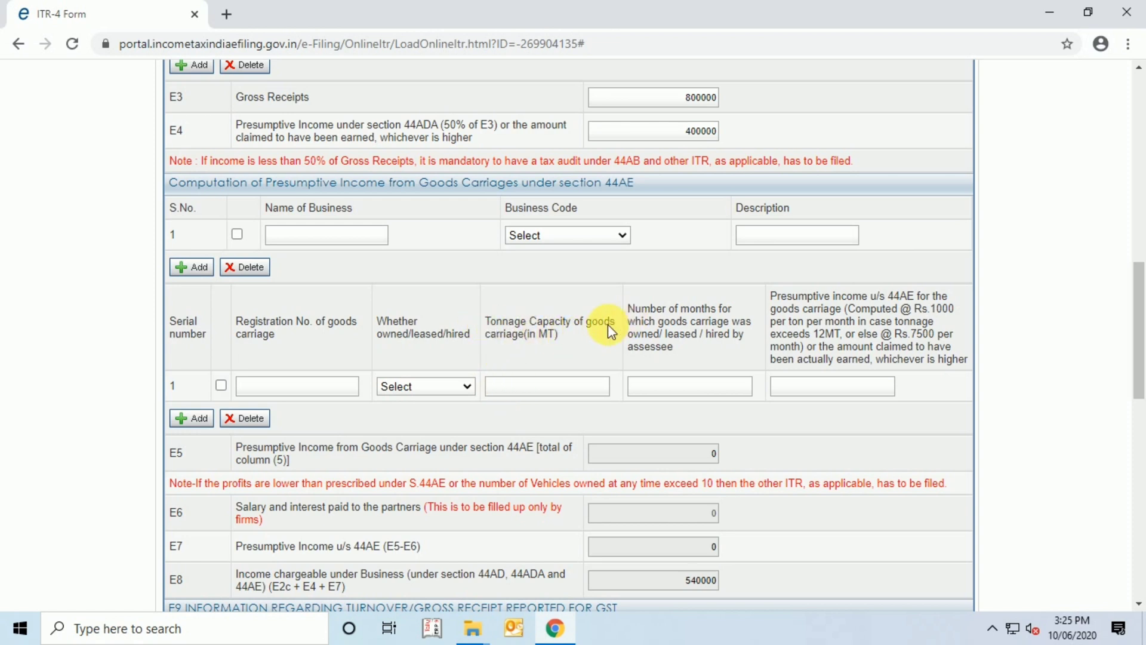
click(513, 386)
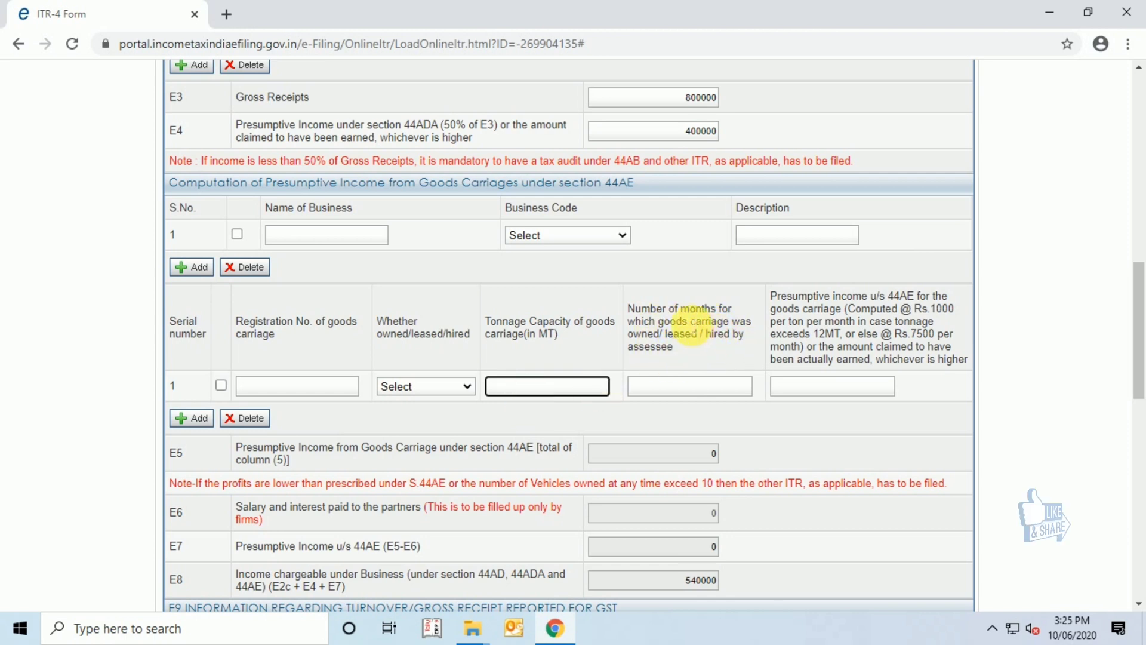
click(687, 393)
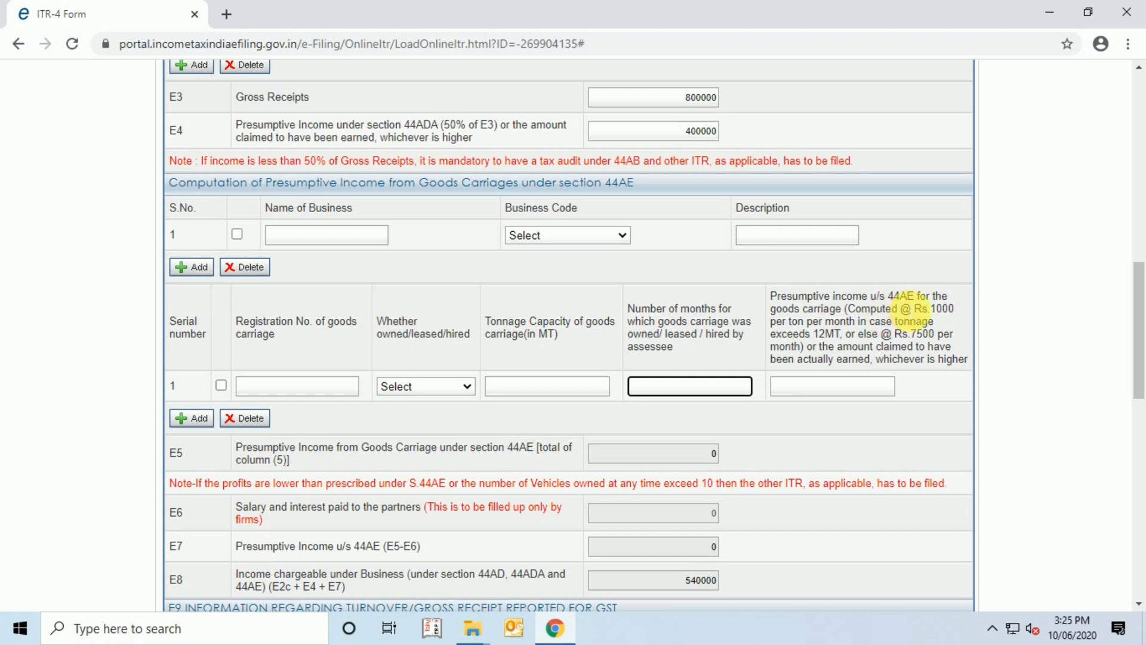
click(823, 342)
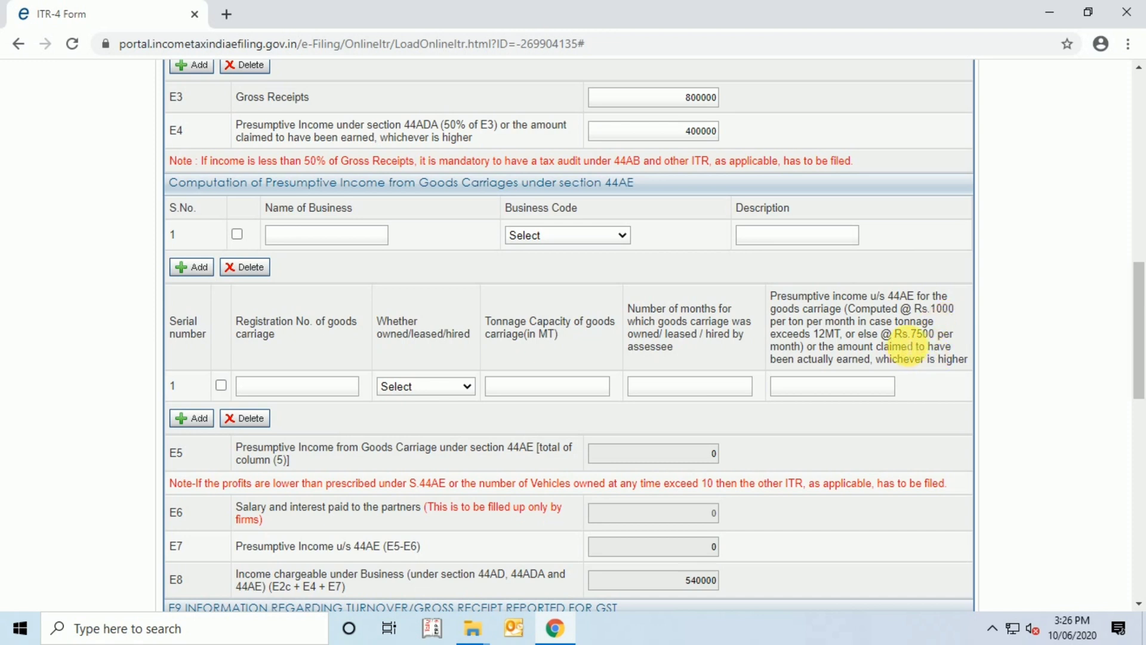
Review the E9 GST turnover fields and the section 44AD turnover entries, and look up the View Form 26AS option among the account services
scroll(397, 376, down, 1)
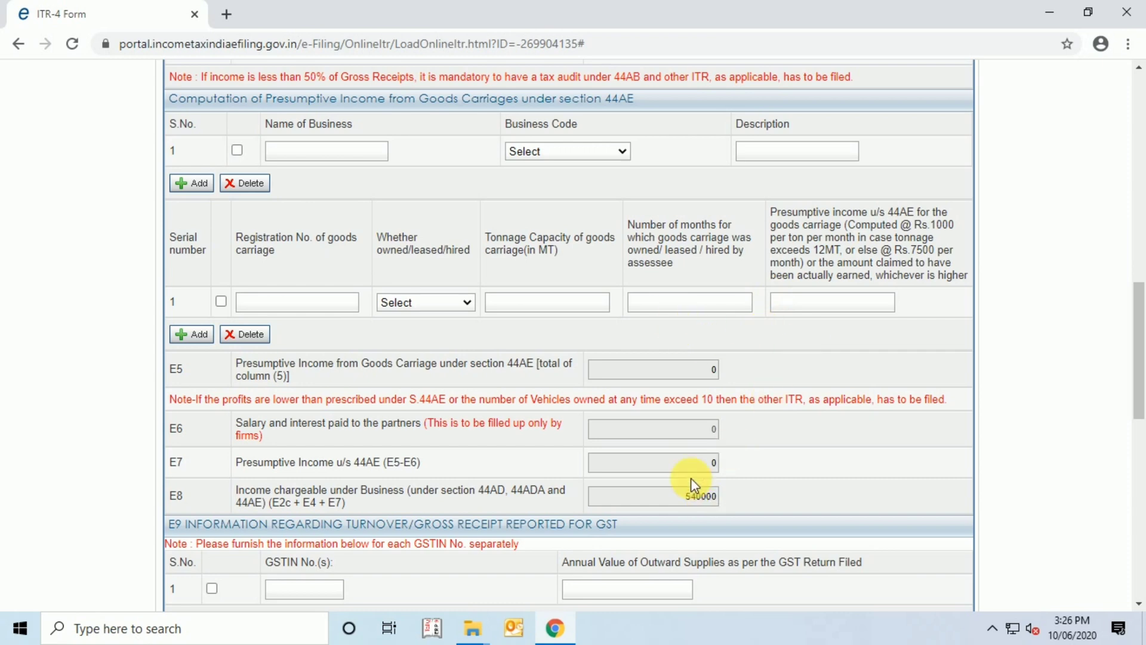
scroll(687, 471, down, 2)
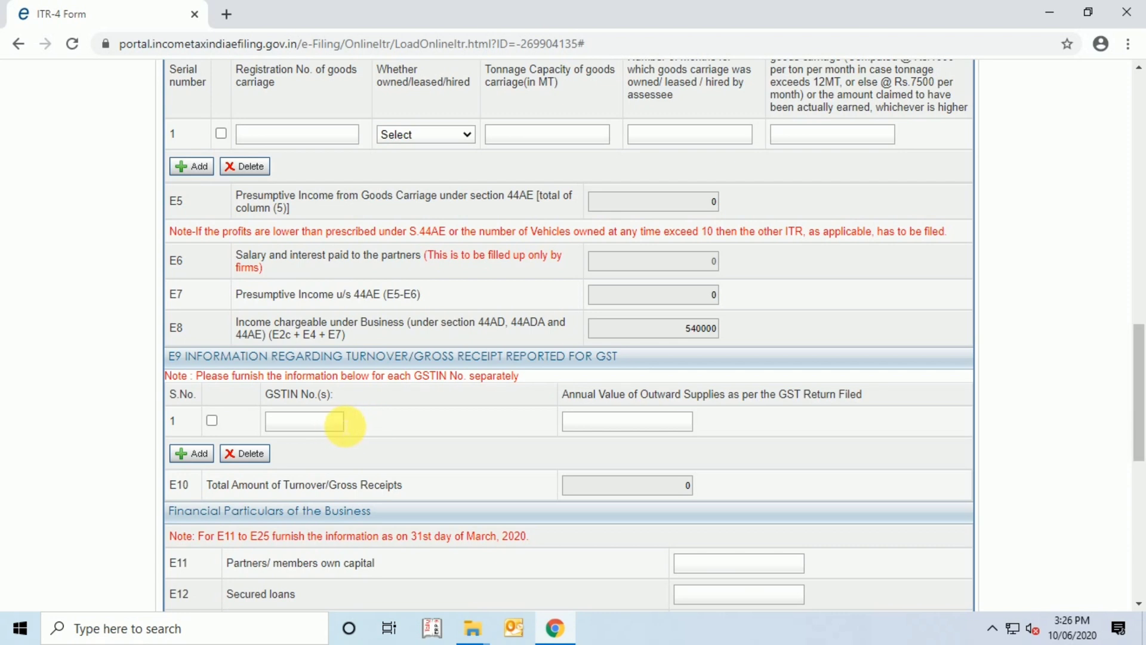
click(637, 426)
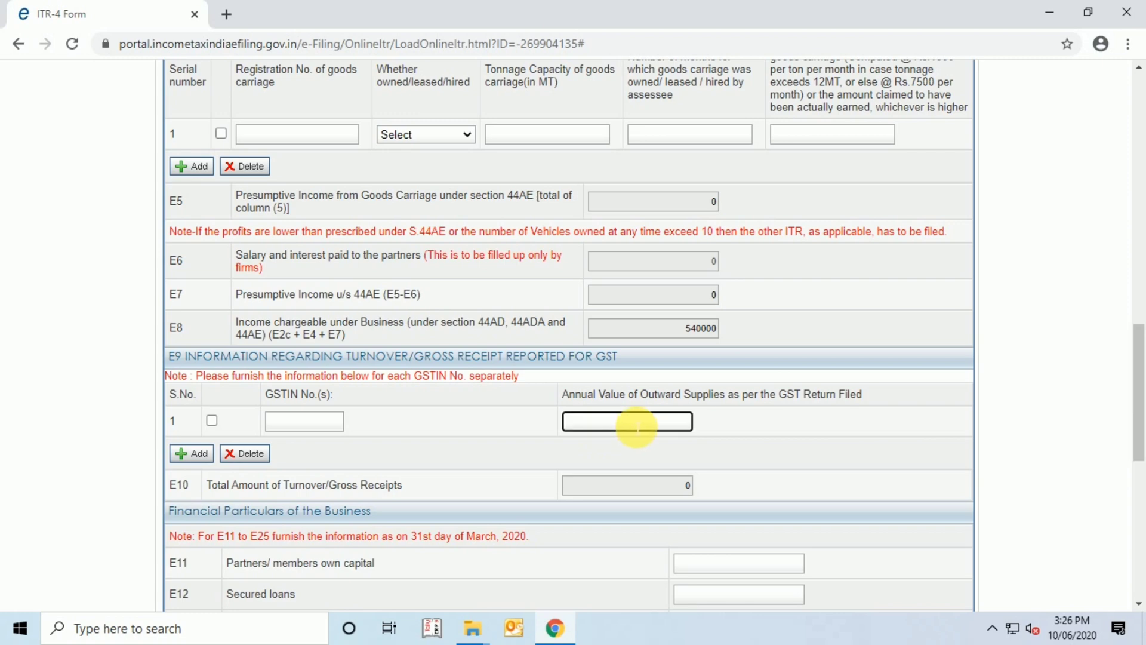
scroll(637, 426, up, 10)
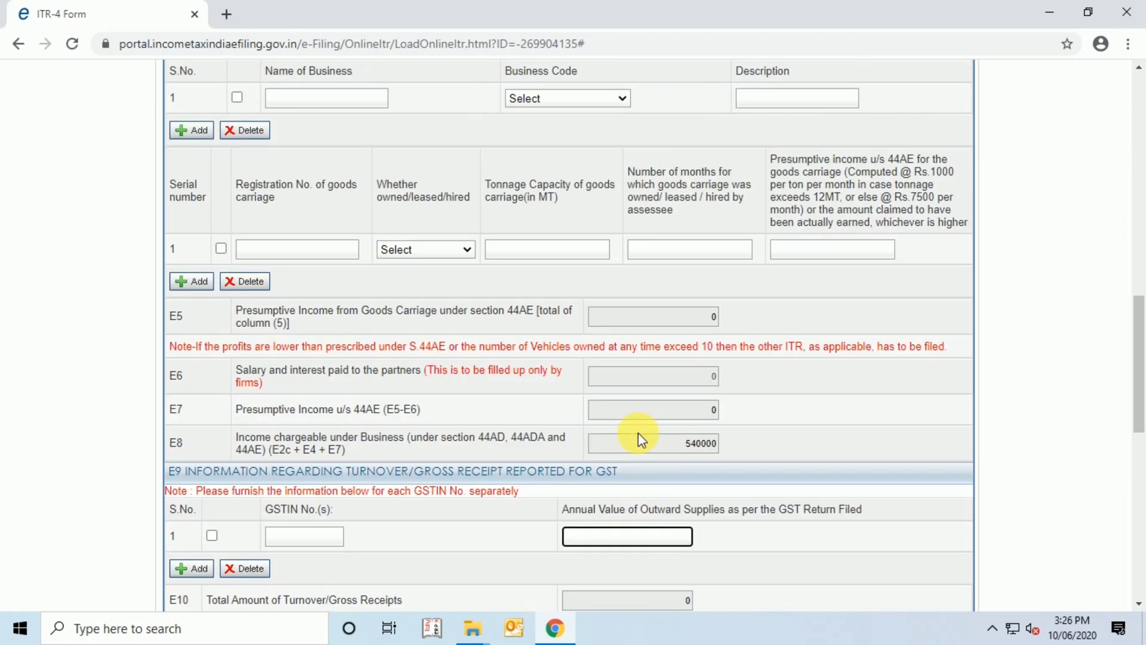
scroll(667, 416, up, 3)
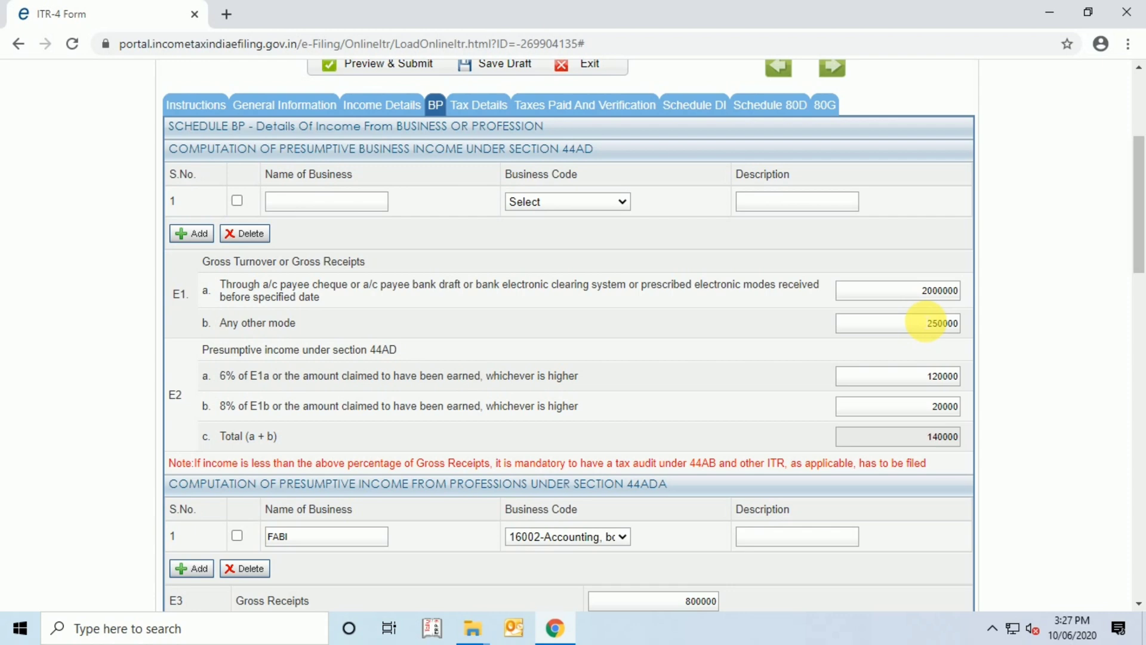
scroll(606, 185, up, 4)
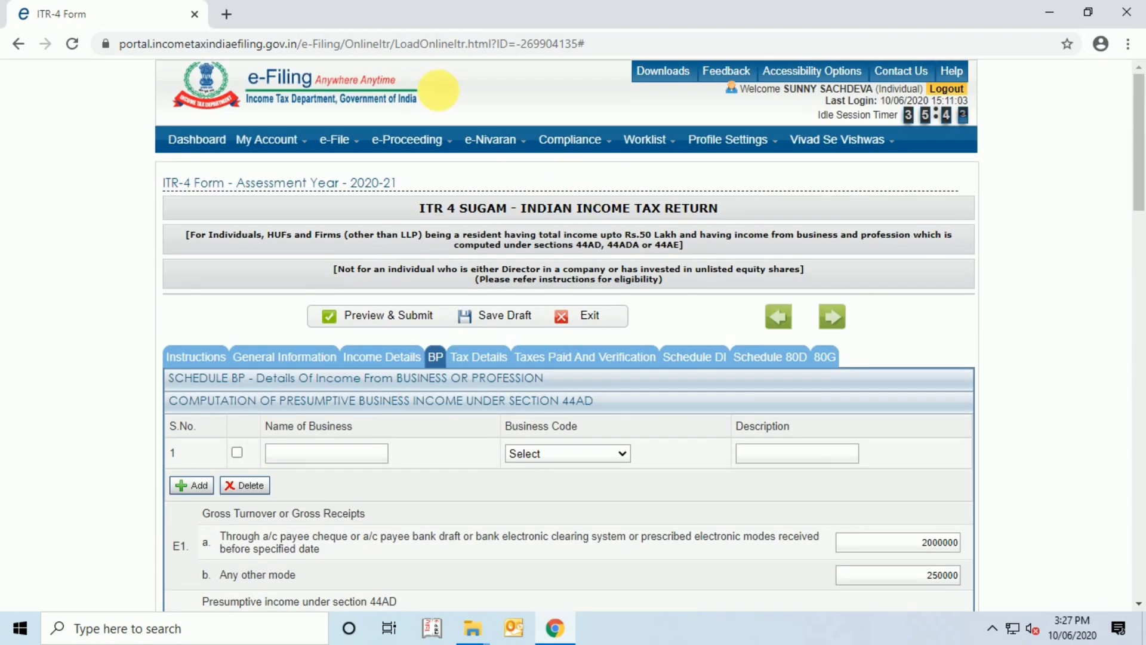
mouse_move(295, 146)
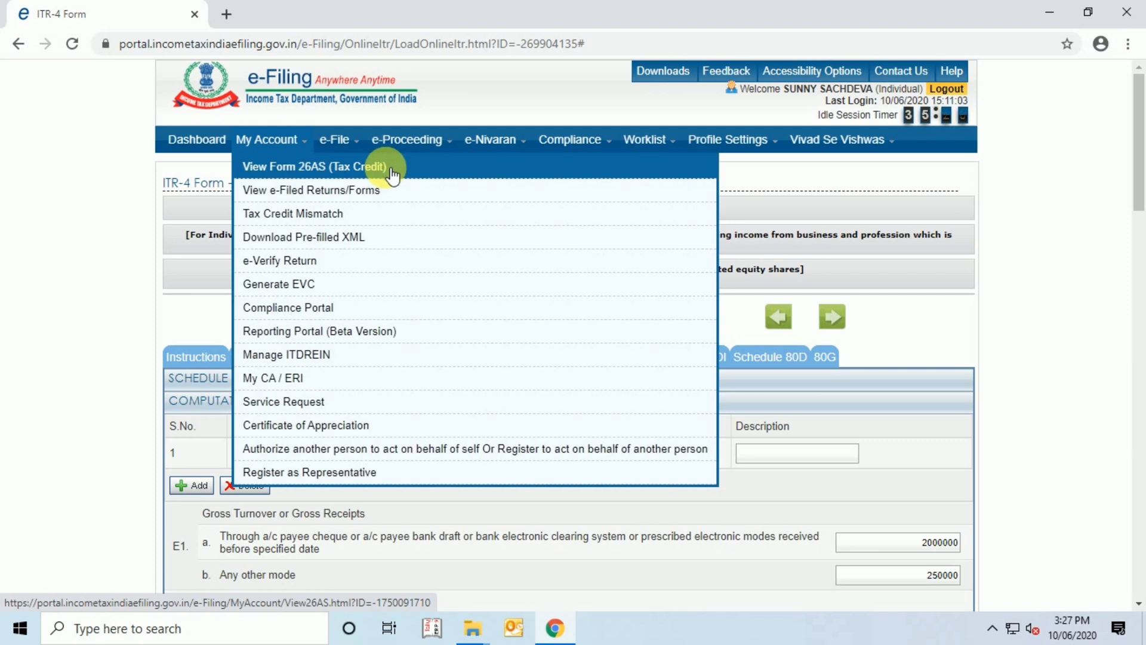
mouse_move(413, 156)
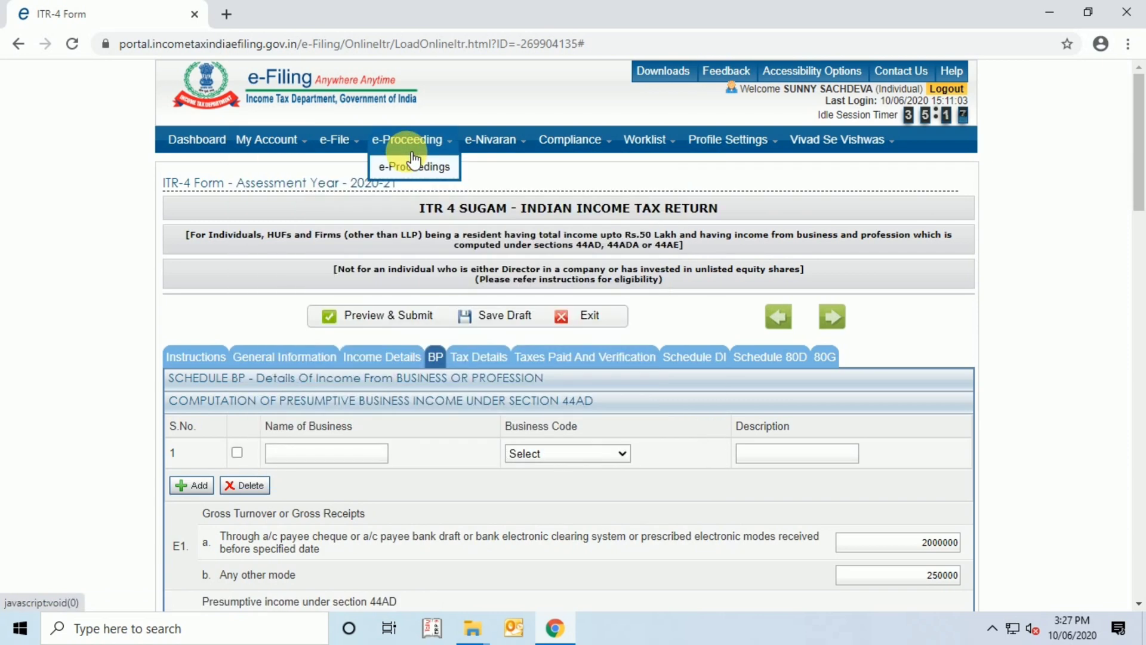
Review the Financial Particulars of the Business from E11 to E25 and the note on which of them are mandatory
scroll(433, 253, down, 6)
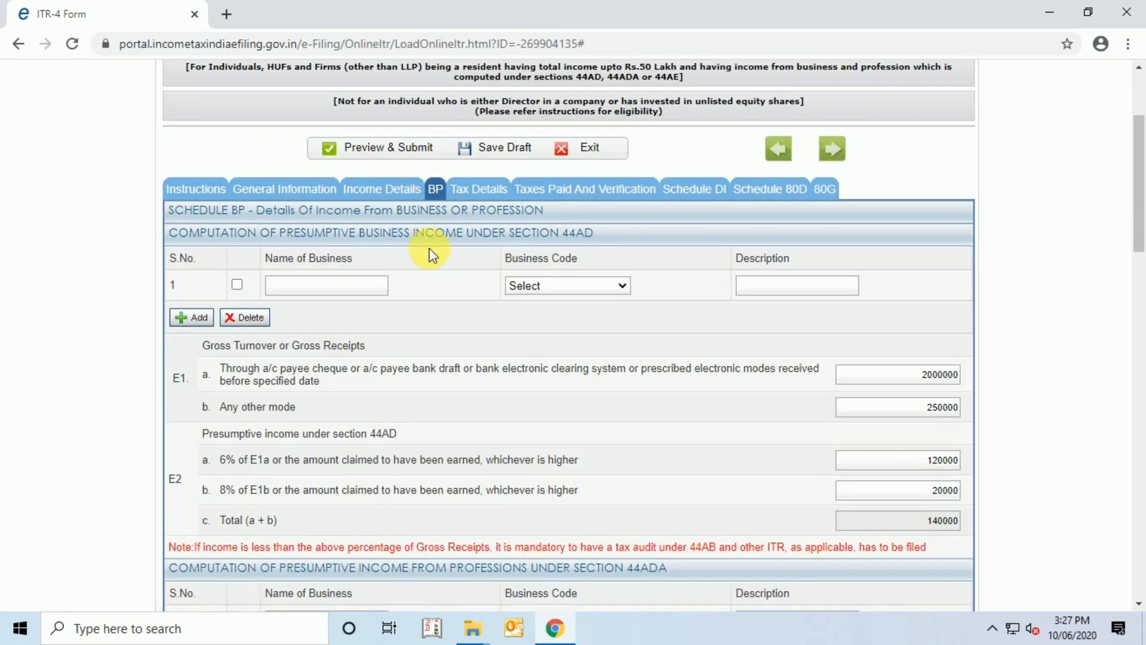
scroll(460, 308, down, 9)
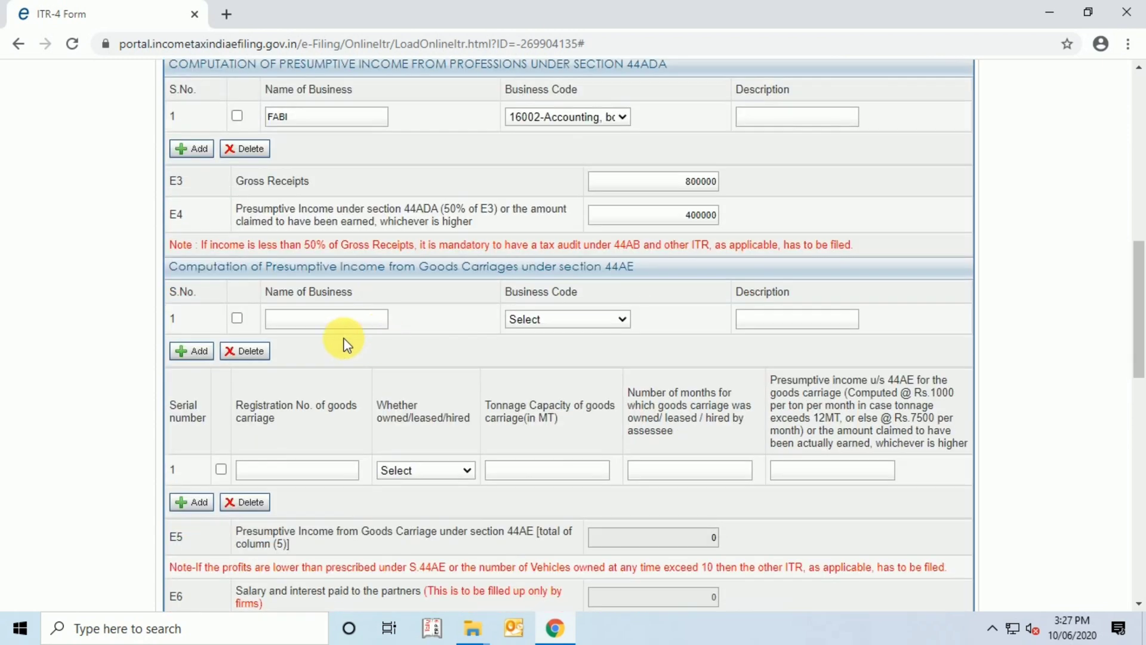
scroll(342, 338, down, 7)
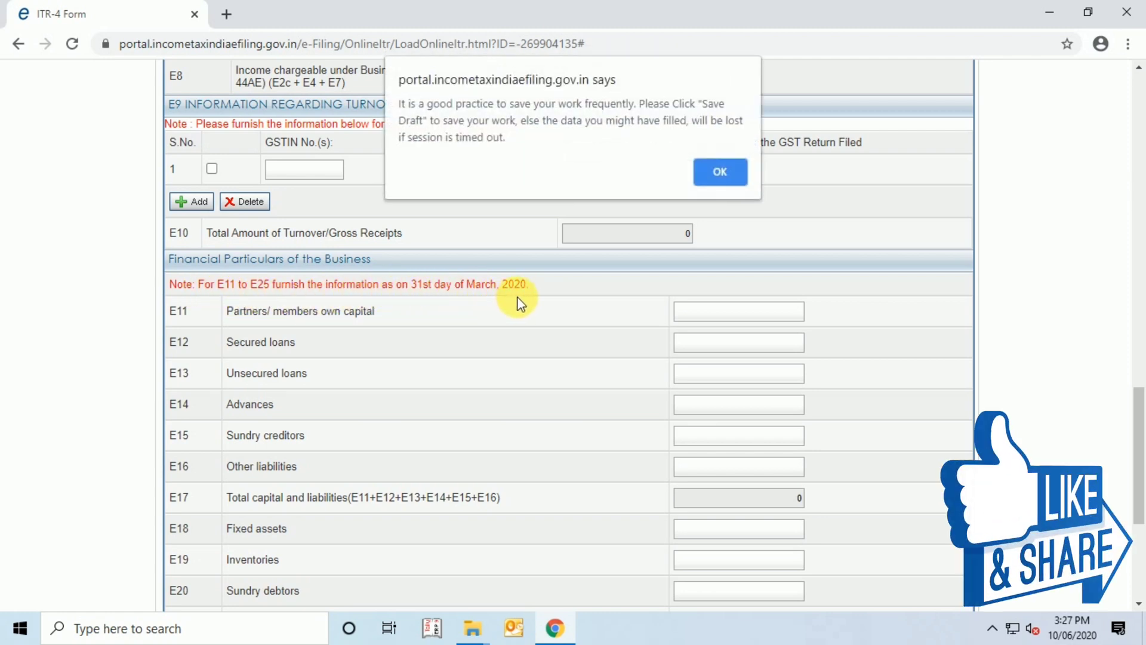
click(719, 178)
scroll(396, 323, down, 1)
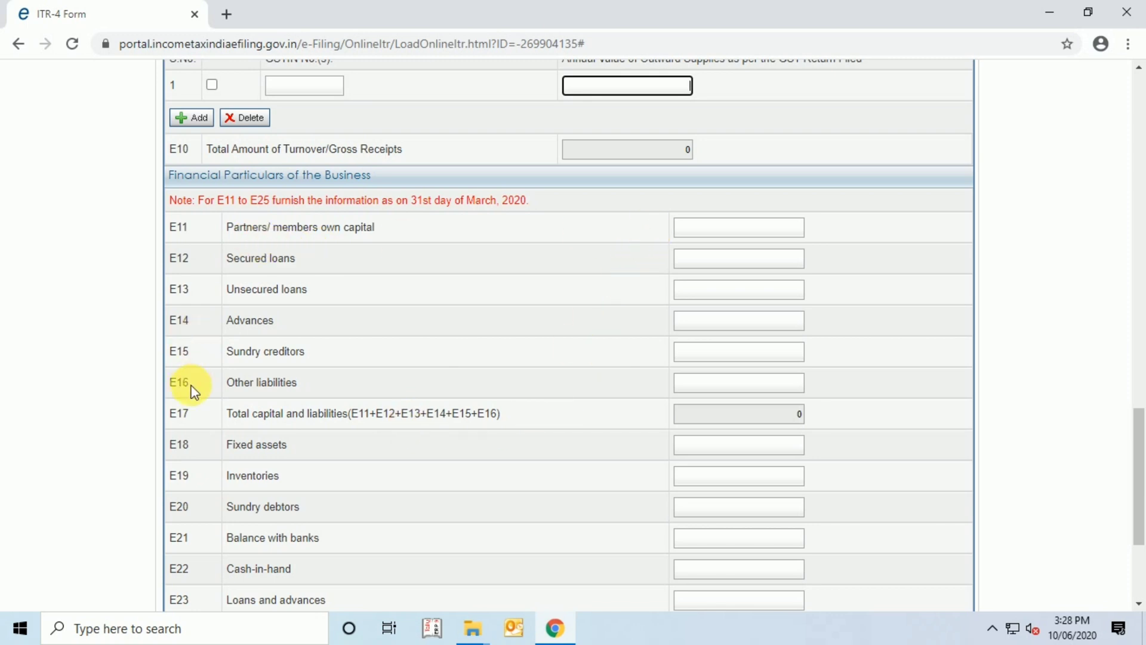
scroll(194, 391, down, 2)
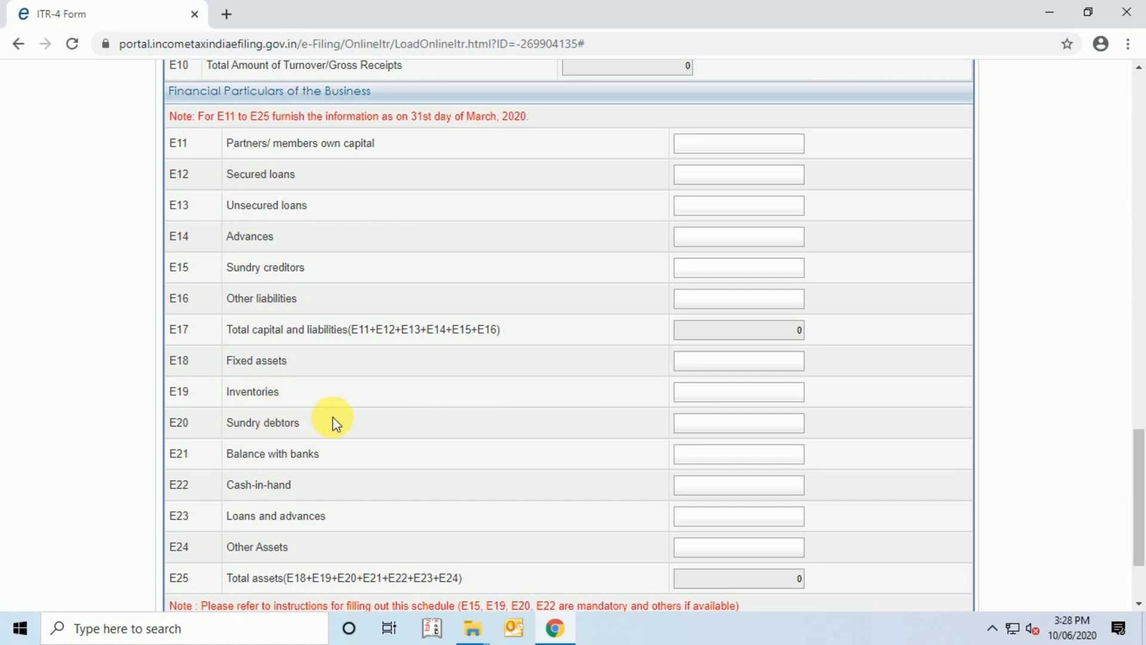
scroll(364, 445, down, 1)
scroll(368, 441, down, 3)
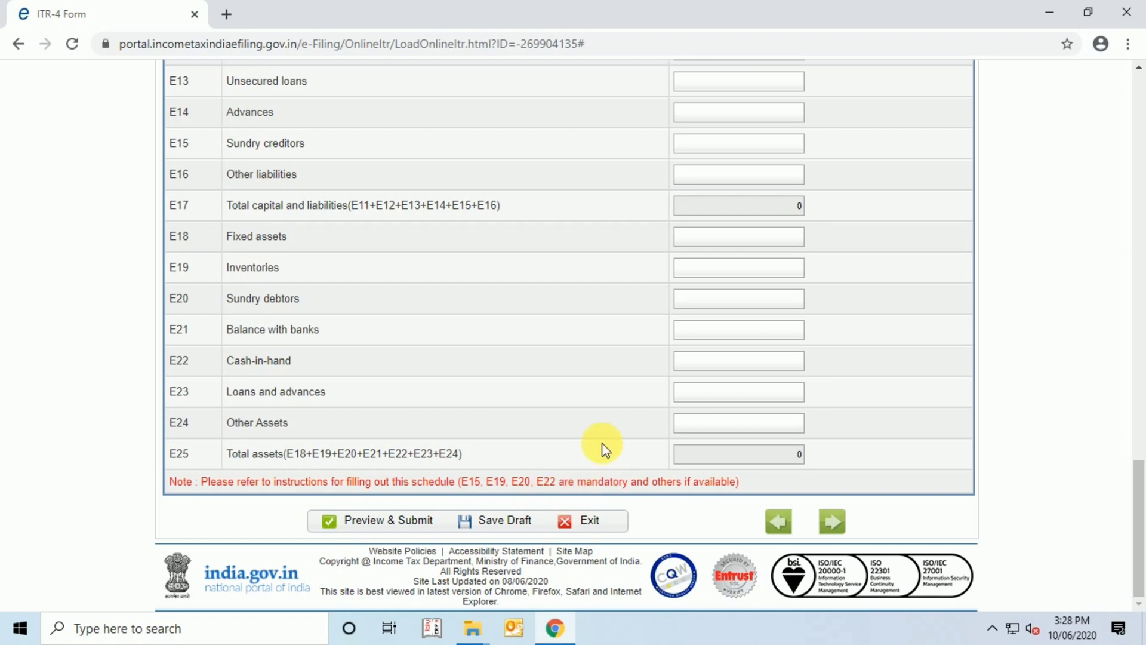
Recheck which financial particulars are mandatory in Schedule BP and review the TDS schedules in the Tax Details section
scroll(601, 442, up, 1)
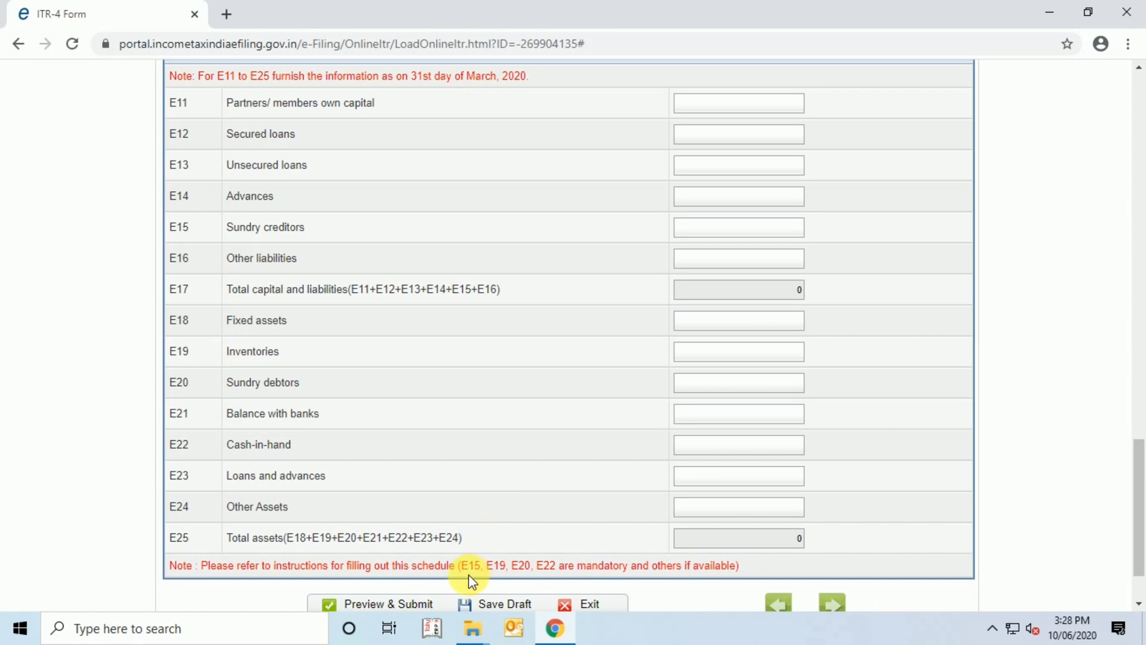
scroll(591, 518, down, 2)
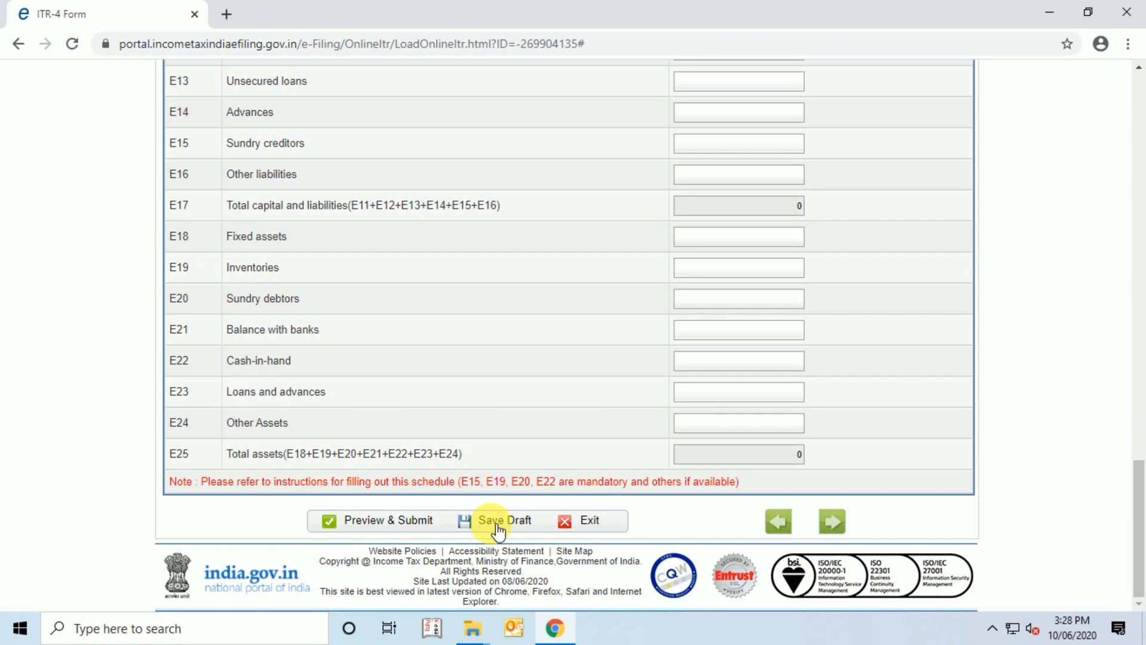
scroll(546, 438, up, 20)
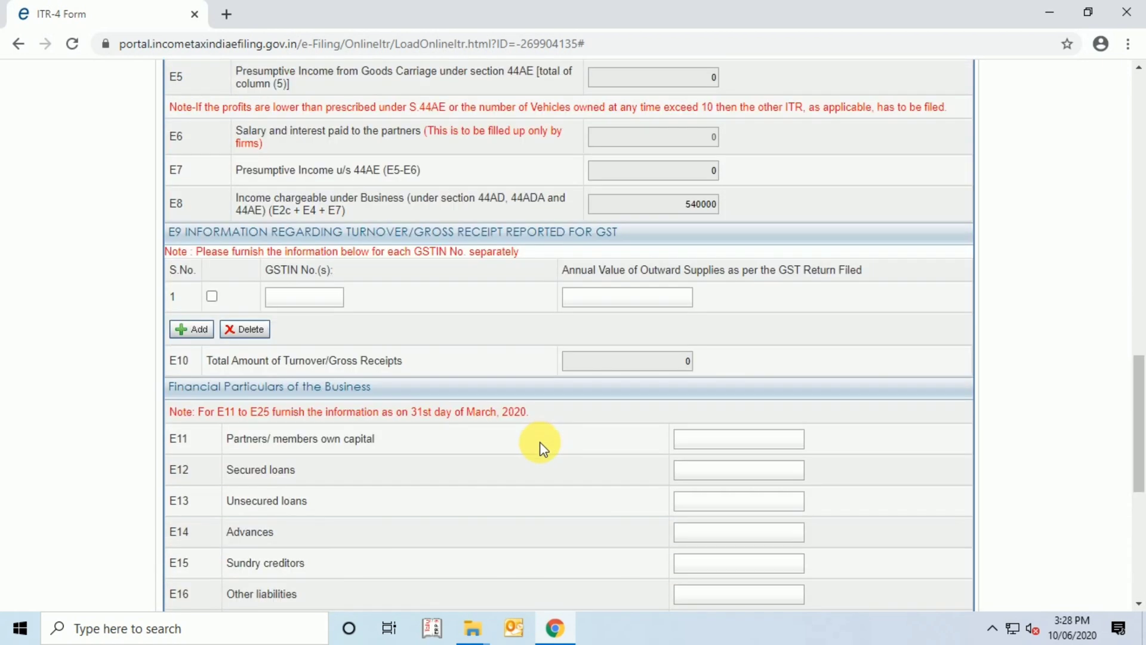
scroll(540, 441, up, 1)
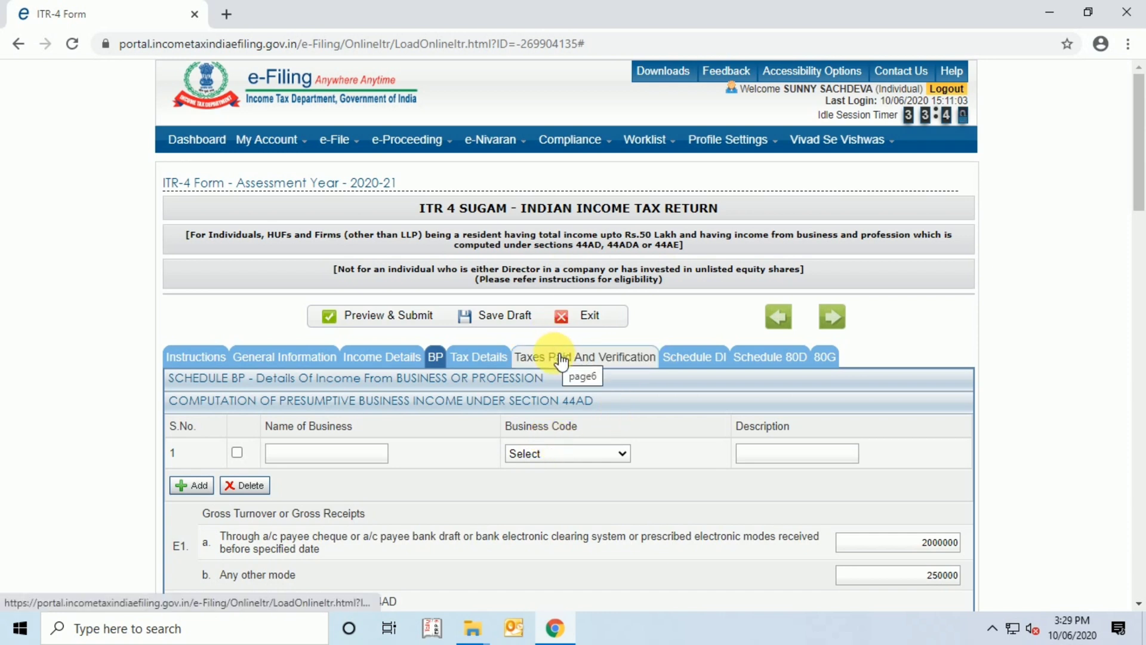
click(484, 360)
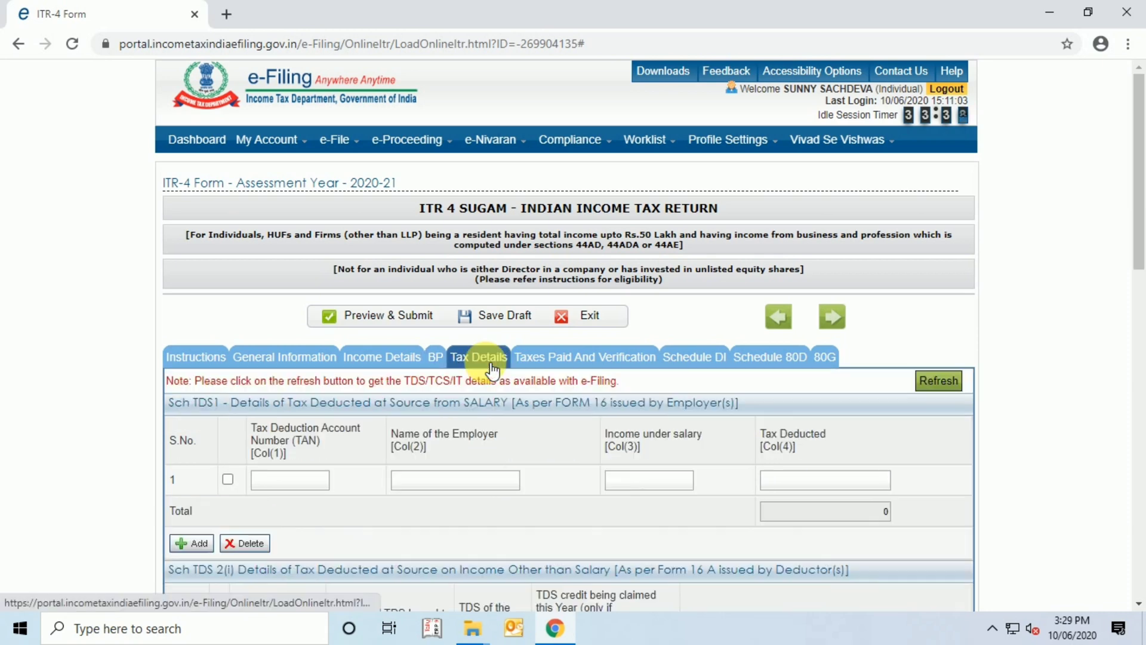
scroll(537, 365, down, 4)
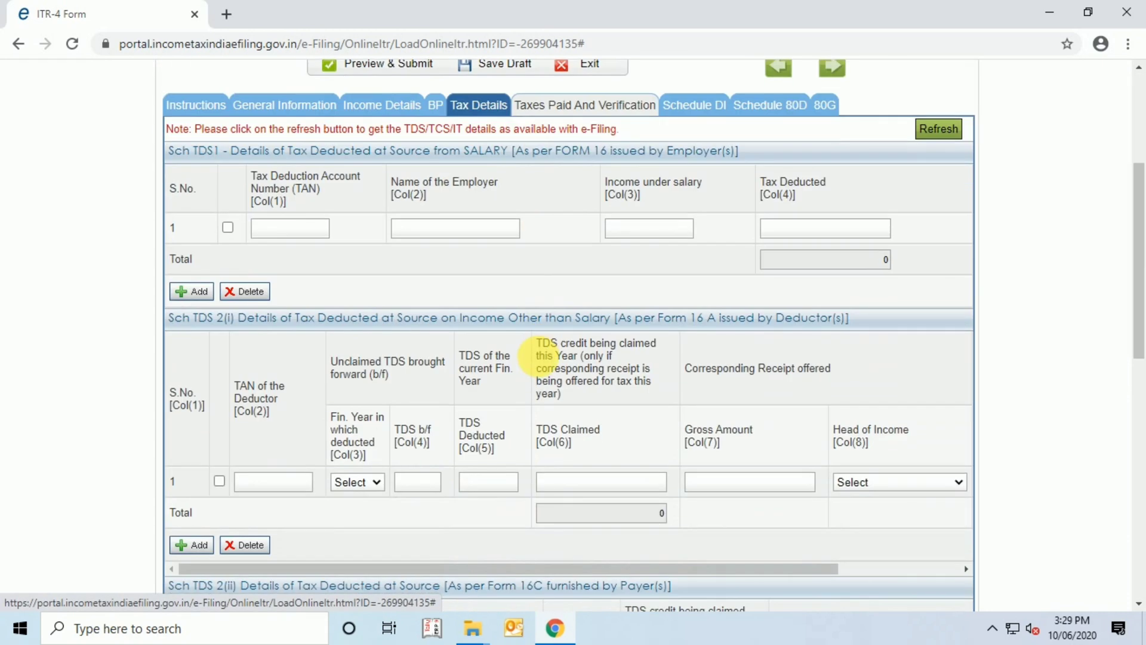
scroll(535, 357, down, 4)
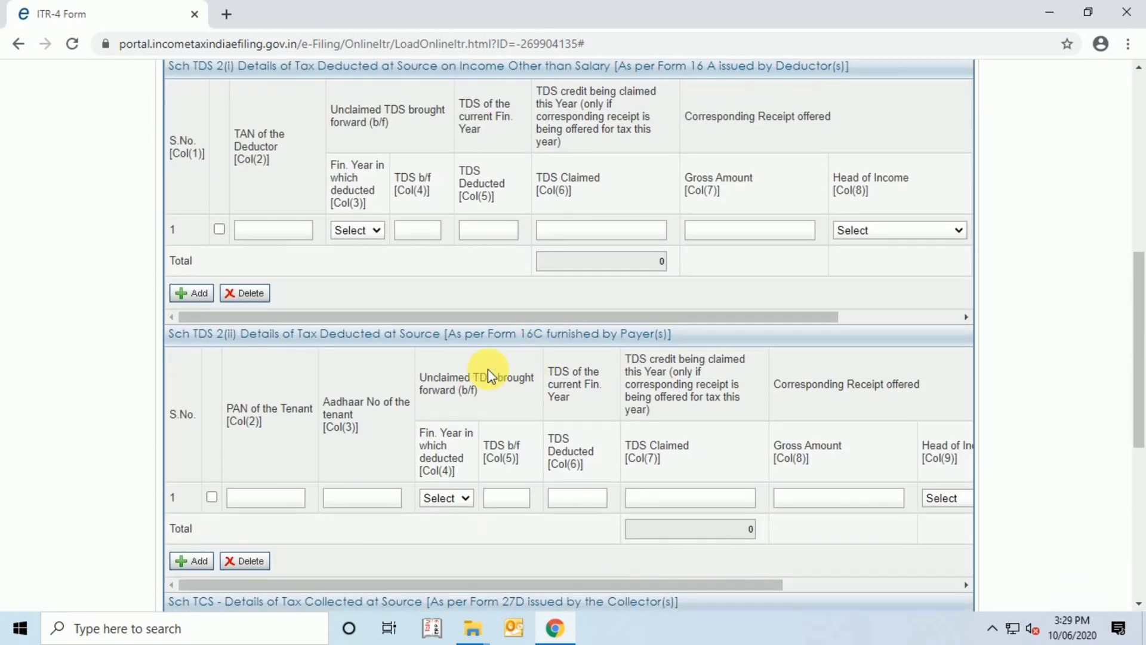
scroll(512, 486, up, 8)
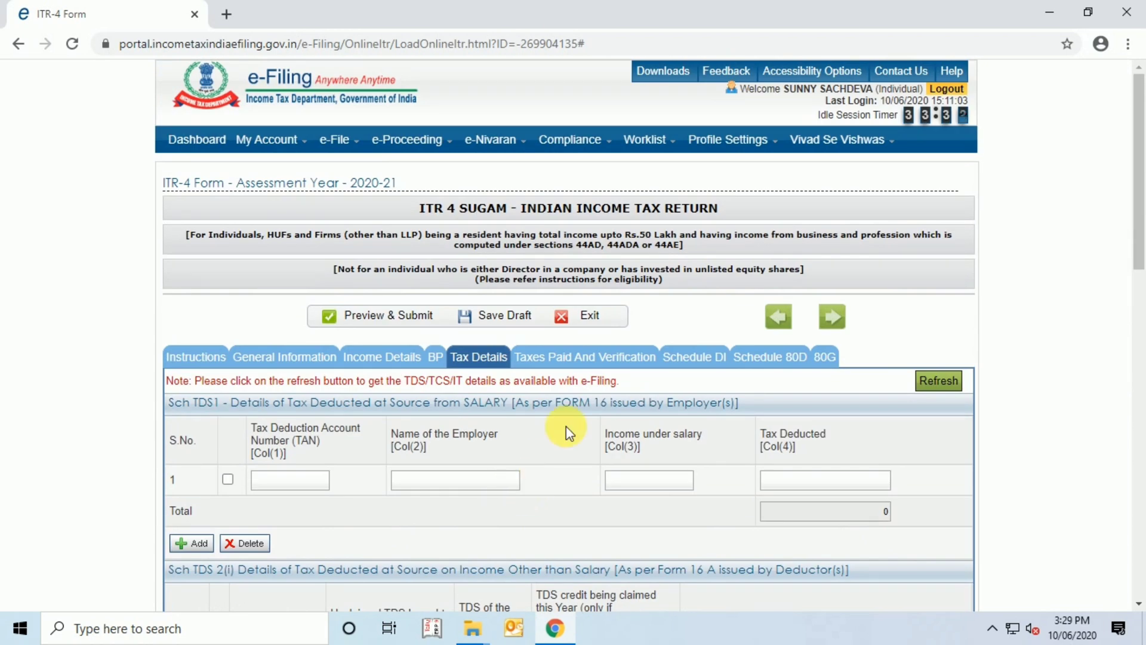
Review the taxes paid, amount payable, exempt income and bank account details in the Taxes Paid and Verification section
click(618, 361)
scroll(573, 422, down, 3)
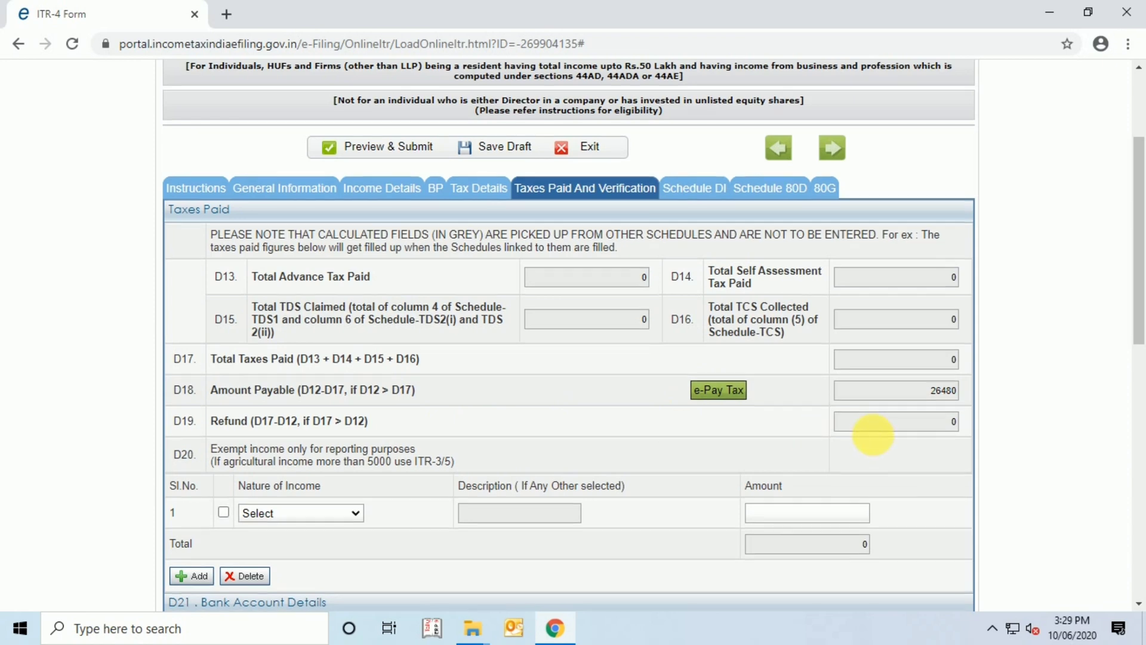
scroll(884, 439, down, 2)
scroll(871, 434, down, 3)
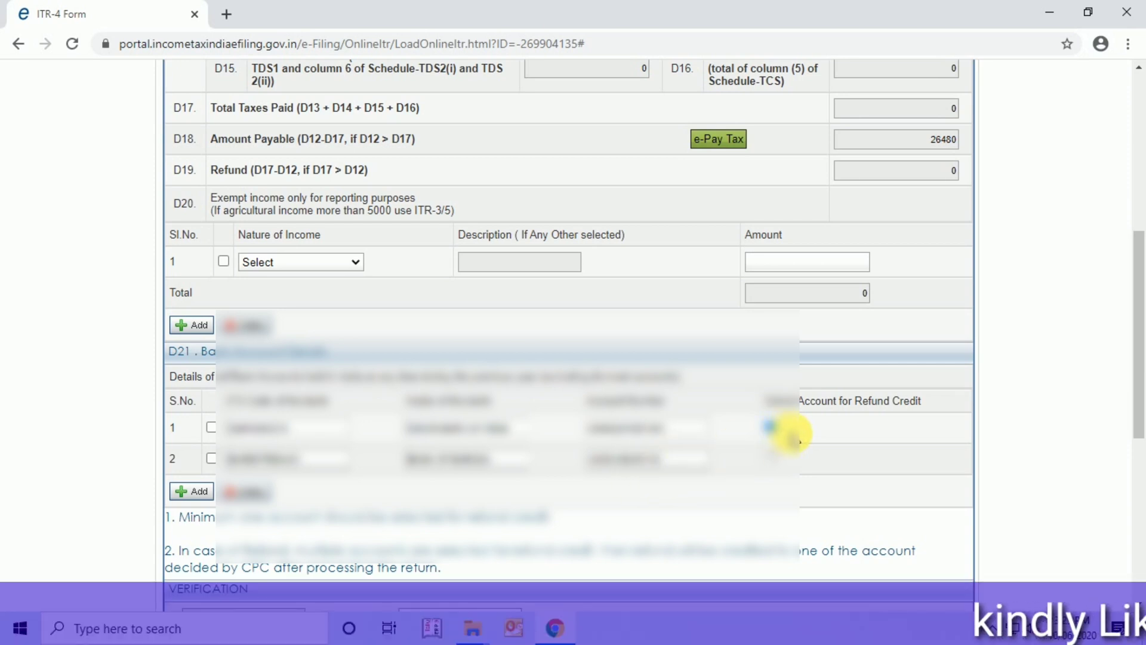
Complete the verification declaration with capacity Self and place NEW DELHI, and look over the available verification options
scroll(788, 432, down, 3)
scroll(791, 433, down, 2)
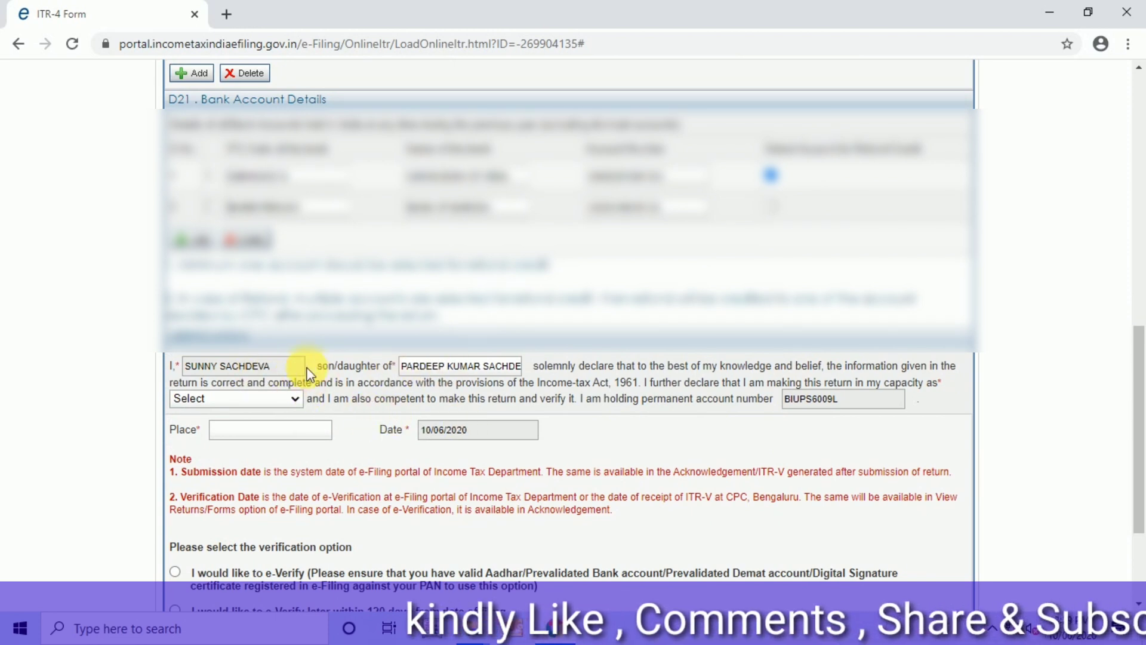
click(281, 400)
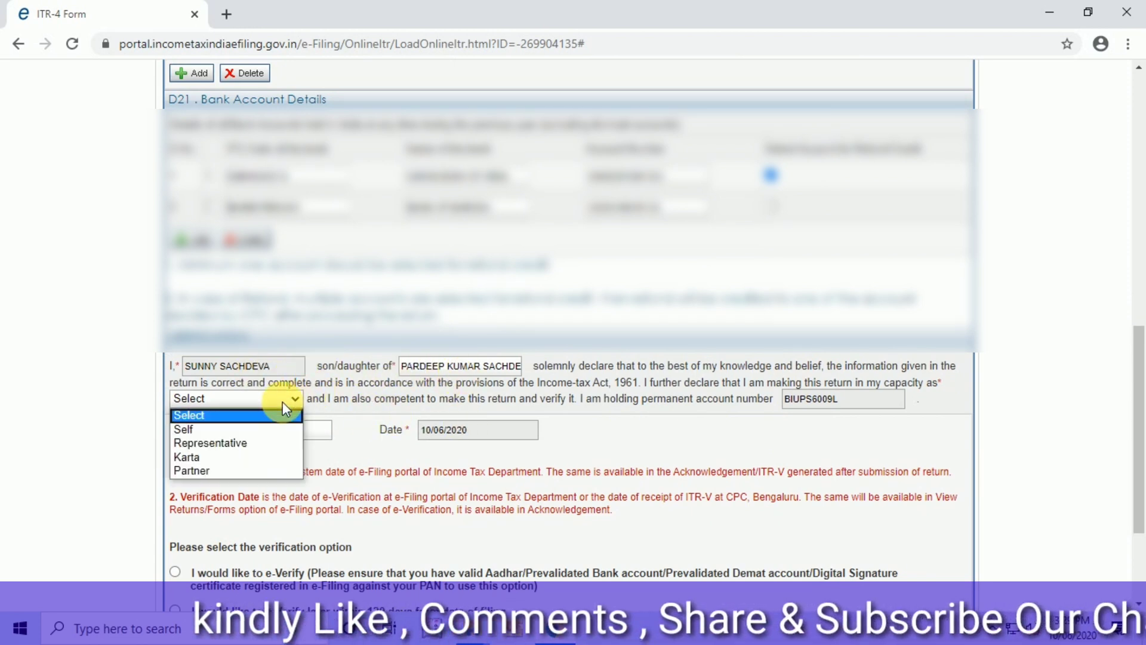
click(265, 431)
click(272, 431)
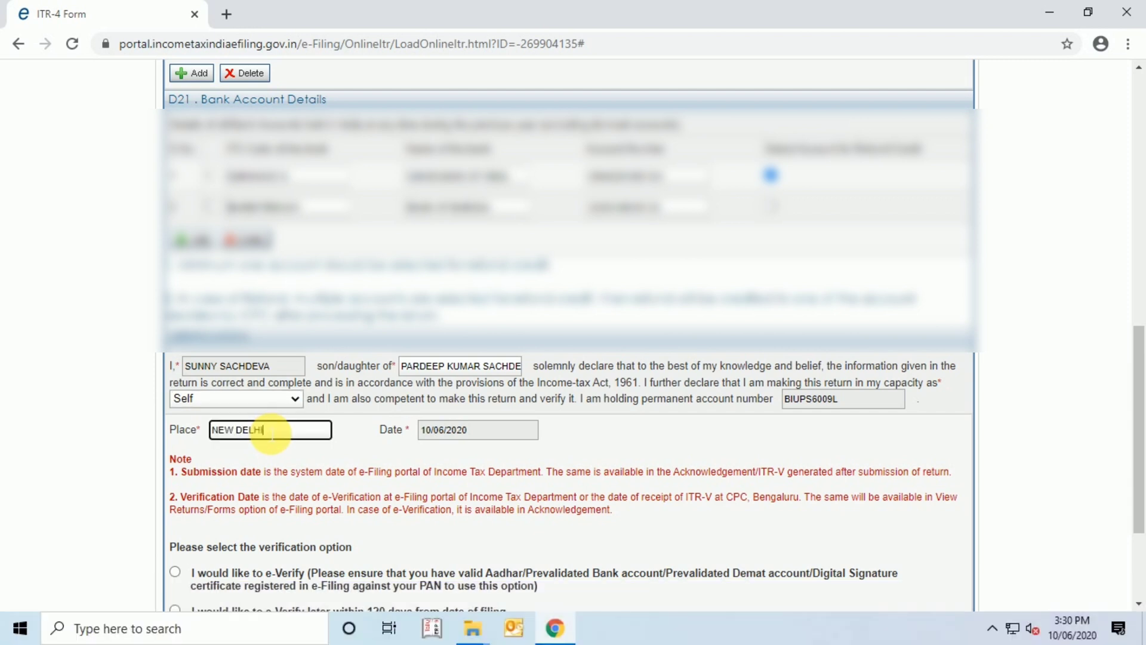
scroll(655, 432, down, 3)
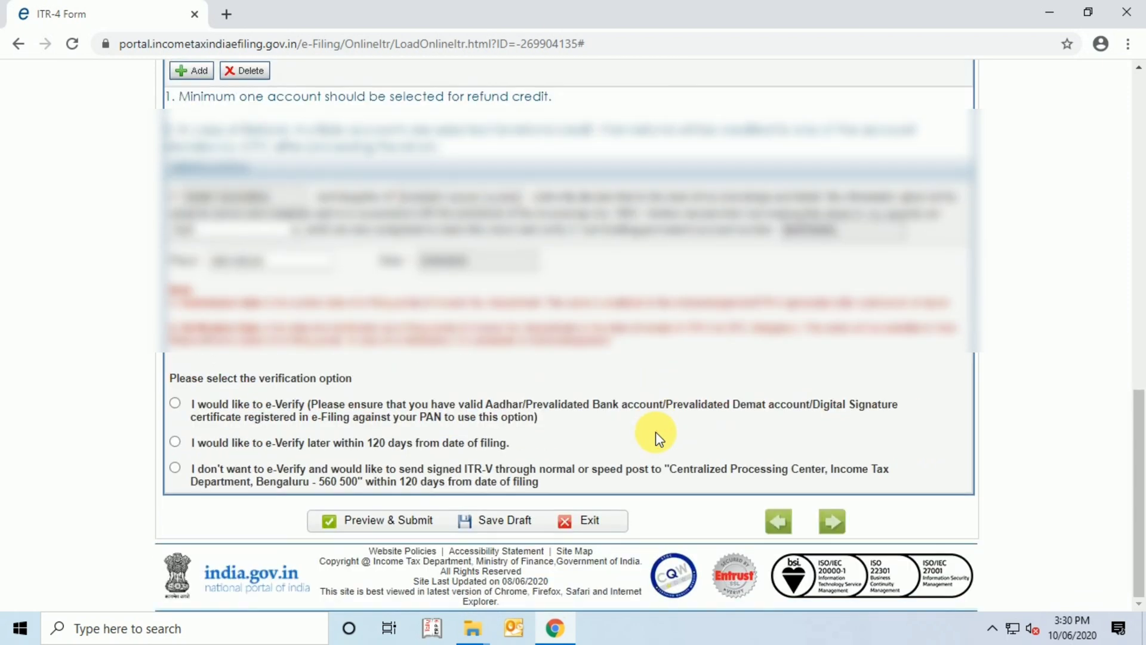
scroll(656, 431, up, 10)
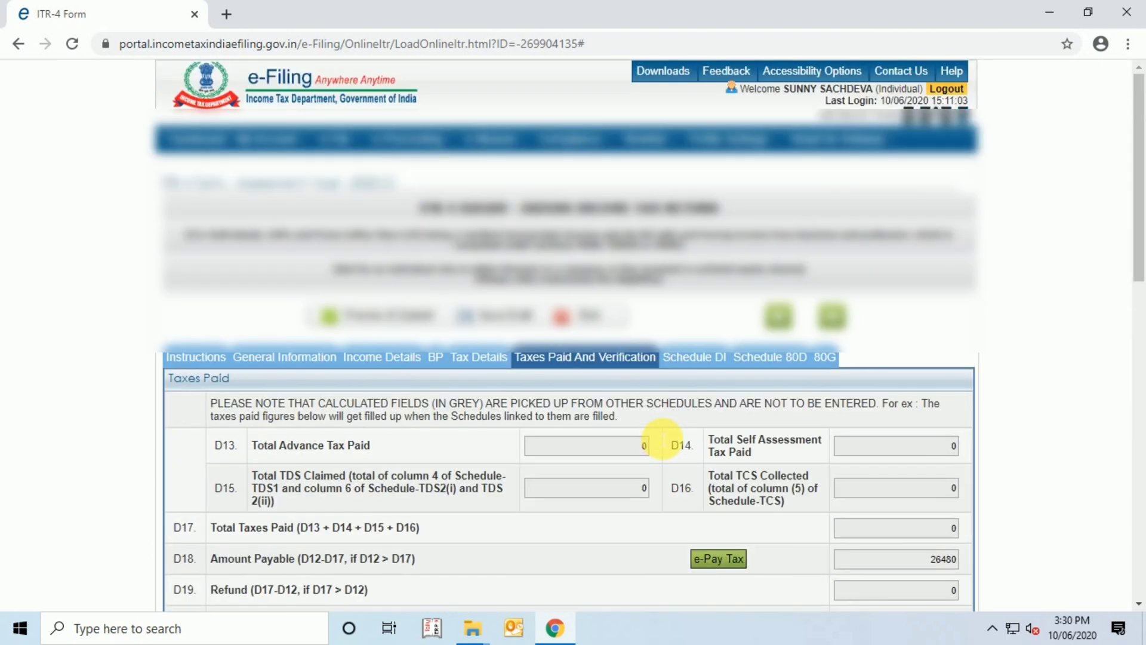